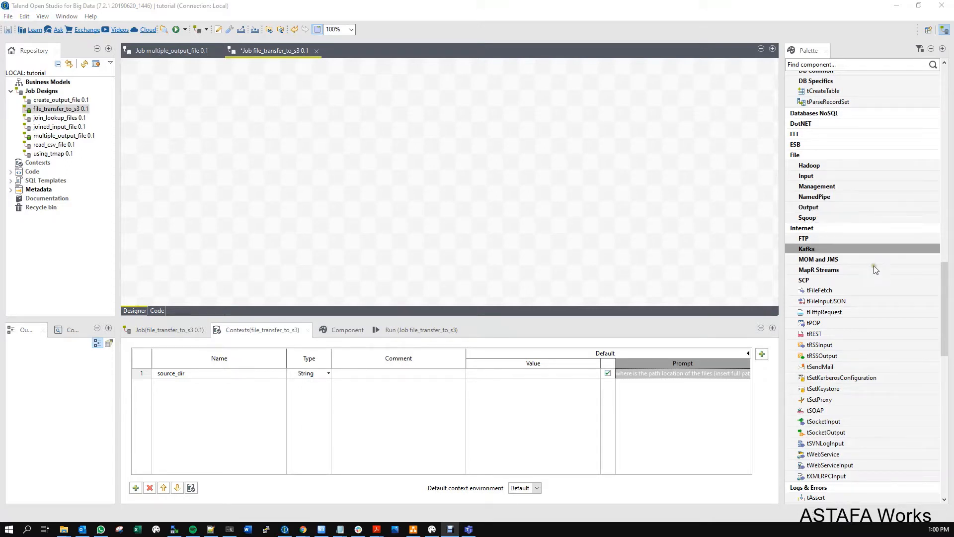
Find the tWaitForFile component in the palette and place it on the file_transfer_to_s3 job canvas.
drag(952, 190, 953, 82)
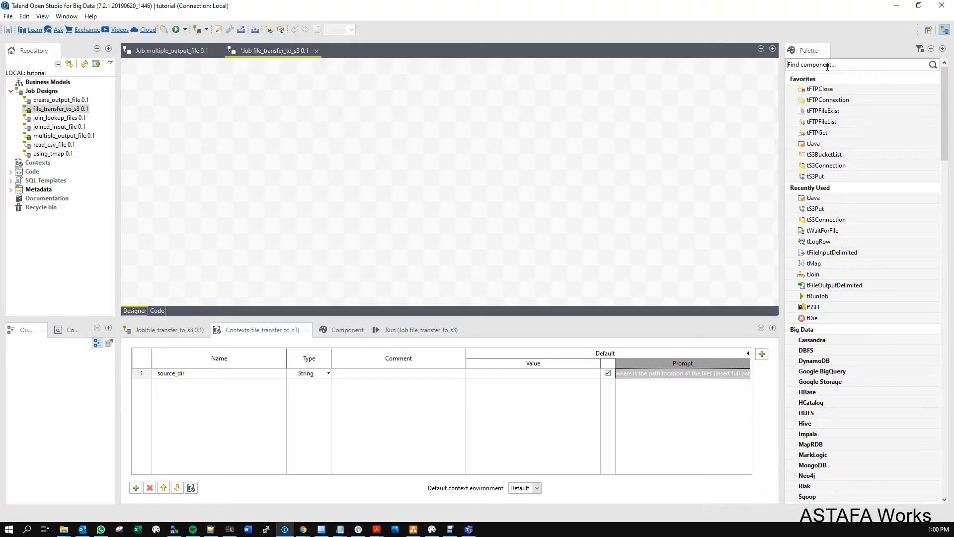
text(tWait)
key(Delete)
key(Delete)
key(Delete)
key(Delete)
key(Delete)
key(Delete)
key(Delete)
key(Delete)
key(Delete)
key(Delete)
key(Delete)
key(Delete)
key(Return)
drag(826, 100, 292, 132)
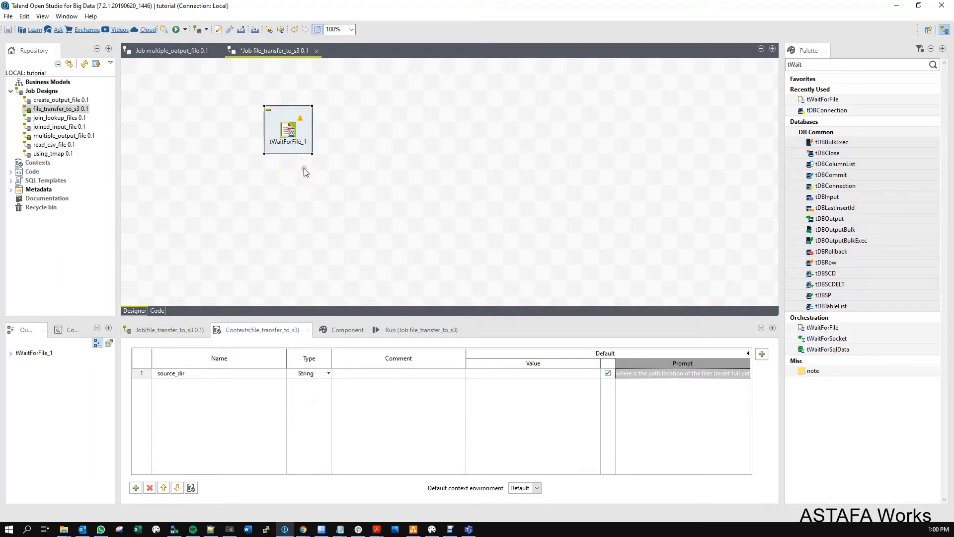
Add a tS3Connection and a tS3Put component in a row to the right of tWaitForFile_1.
click(801, 65)
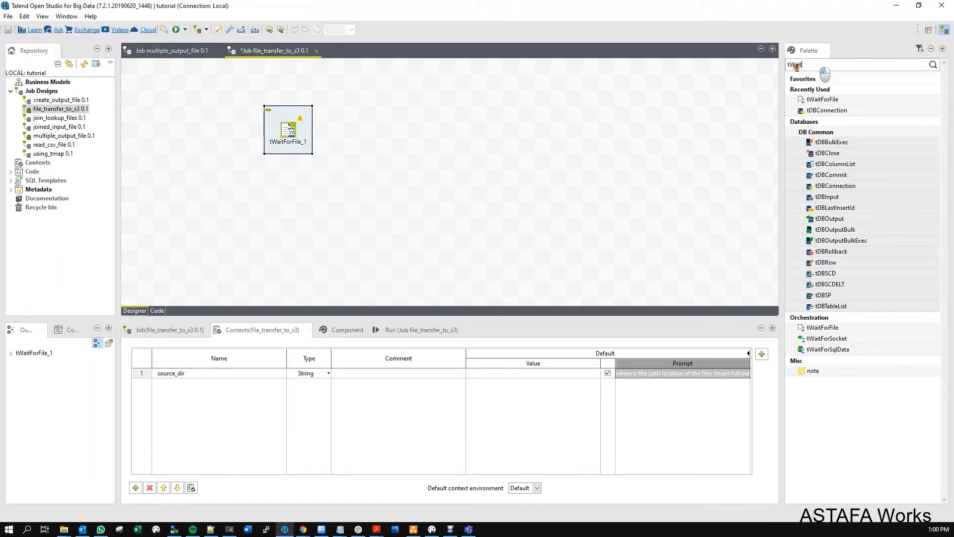
key(BackSpace)
key(Return)
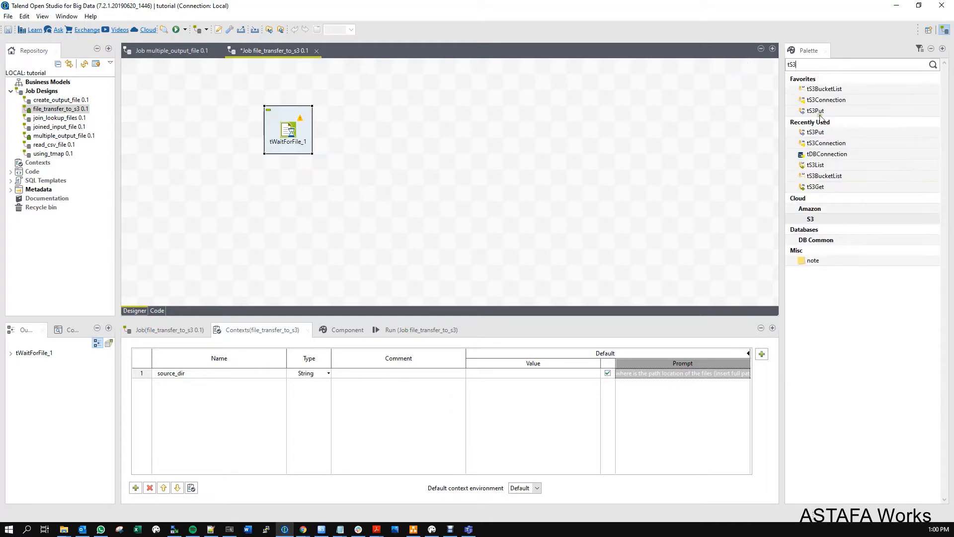
drag(750, 105, 400, 132)
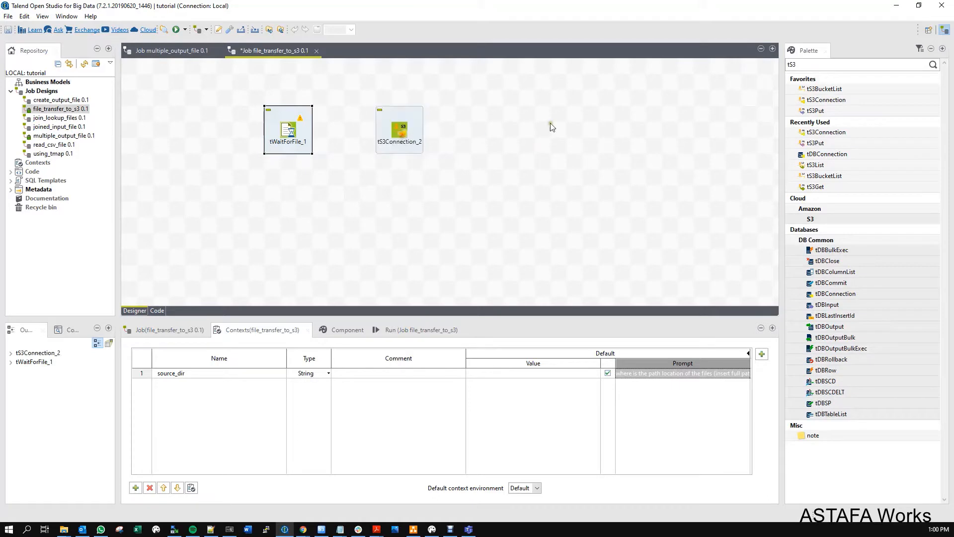
drag(618, 125, 495, 132)
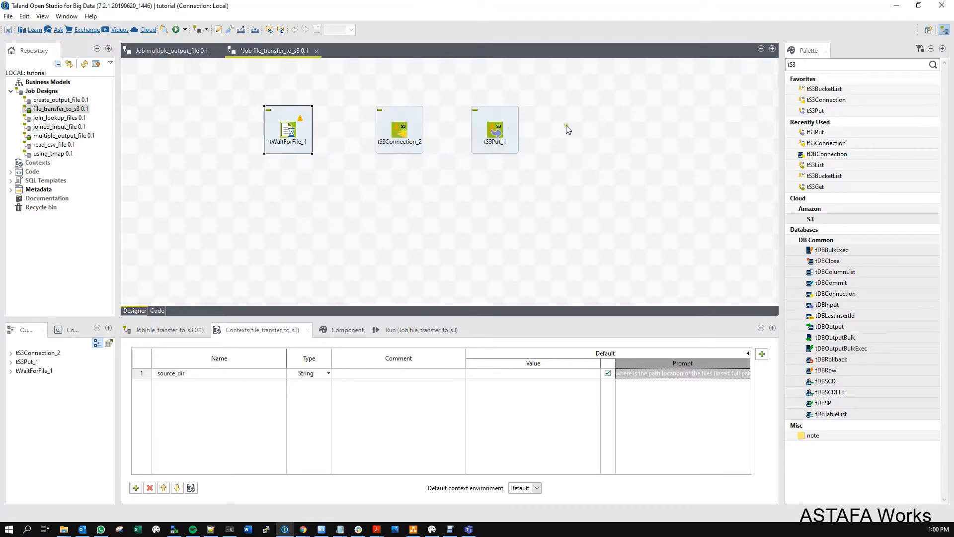
Find the tJava component and place it on the canvas to the right of tS3Put_1.
click(839, 63)
text(tJava)
key(Return)
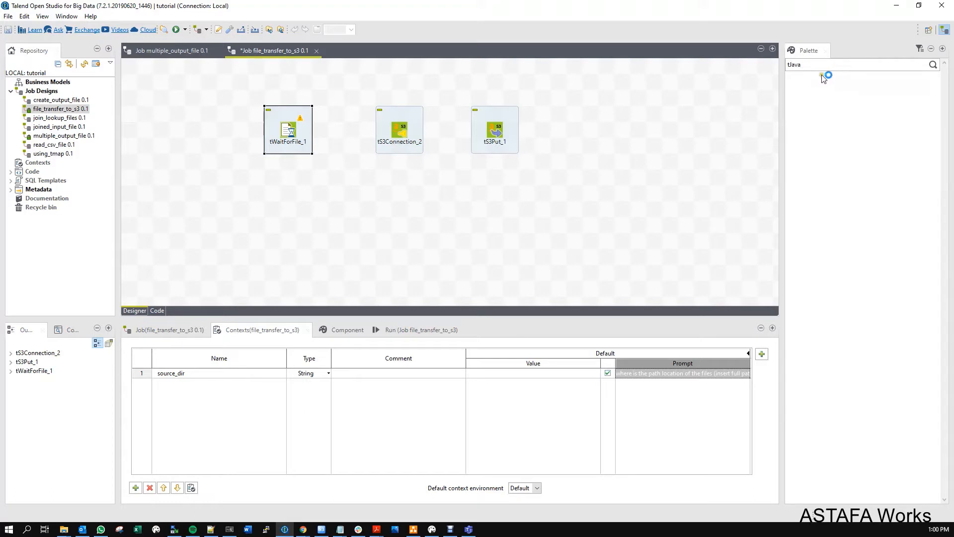
drag(830, 88, 589, 127)
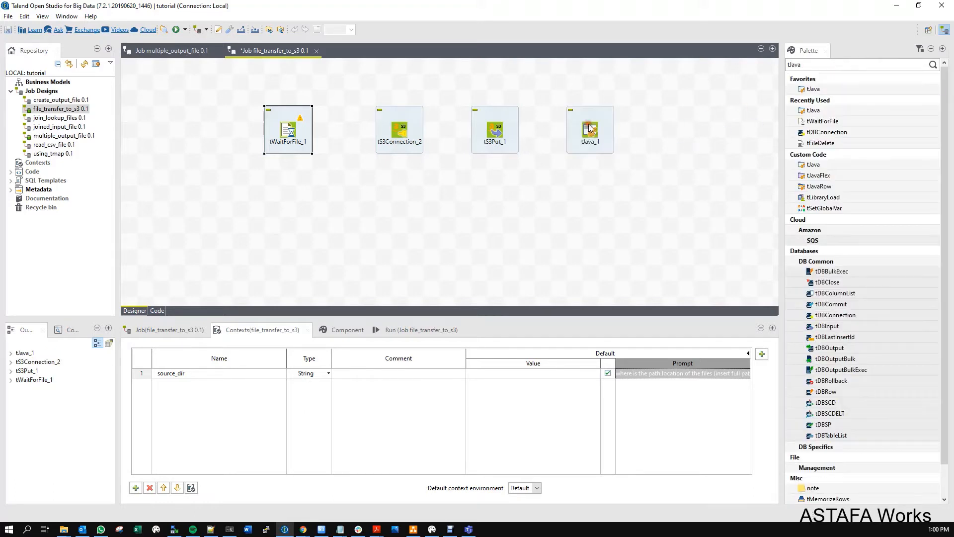
click(571, 192)
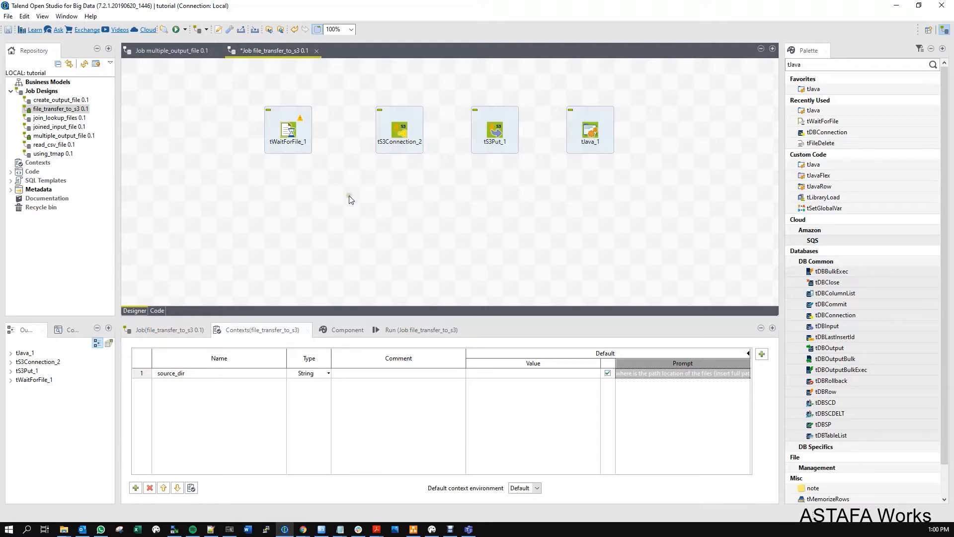
Examine the tWaitForFile_1 settings, including its trigger action options, directory to scan and time between iterations.
click(497, 145)
click(412, 137)
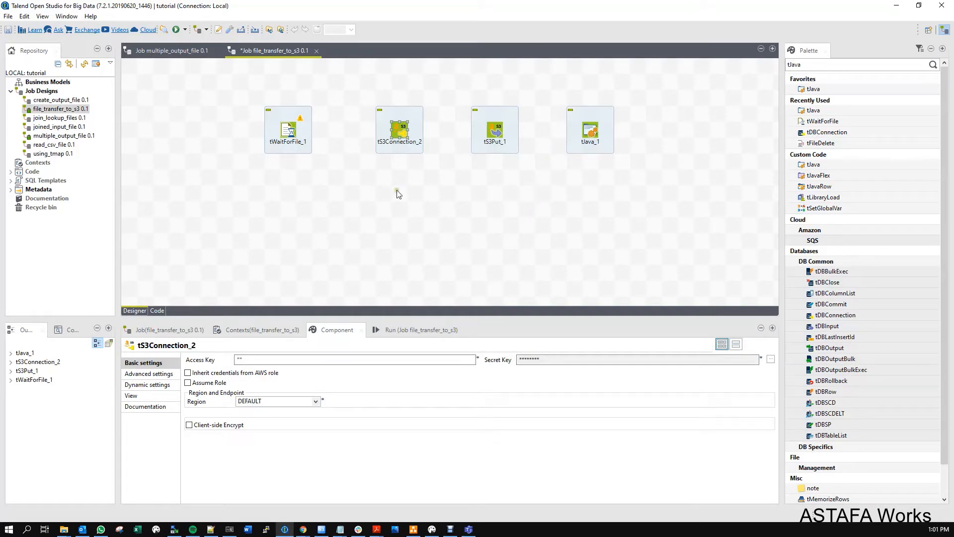
click(288, 128)
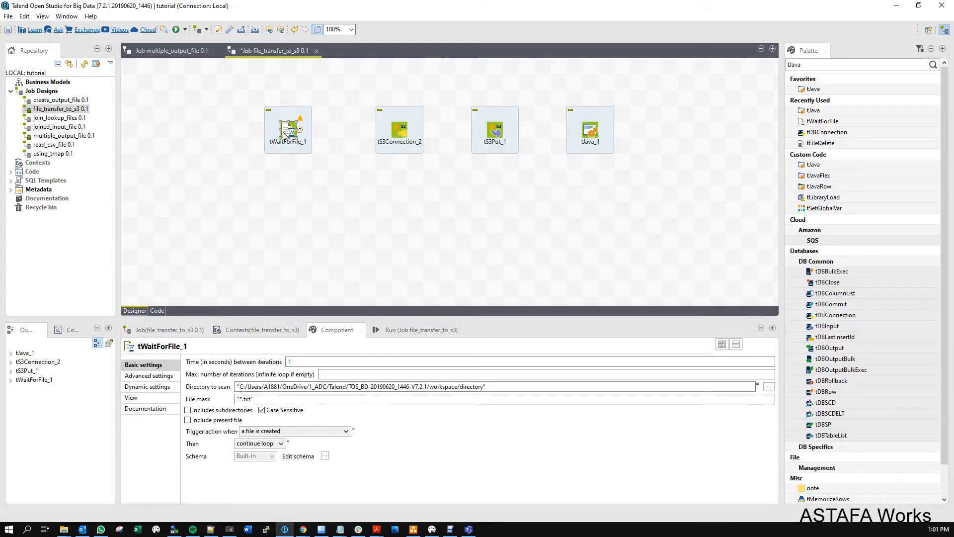
click(348, 432)
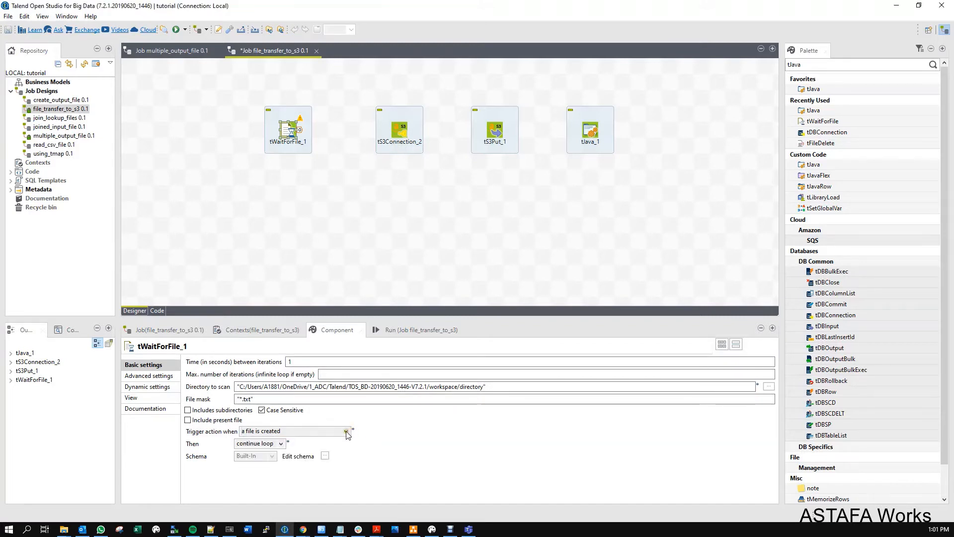
click(348, 432)
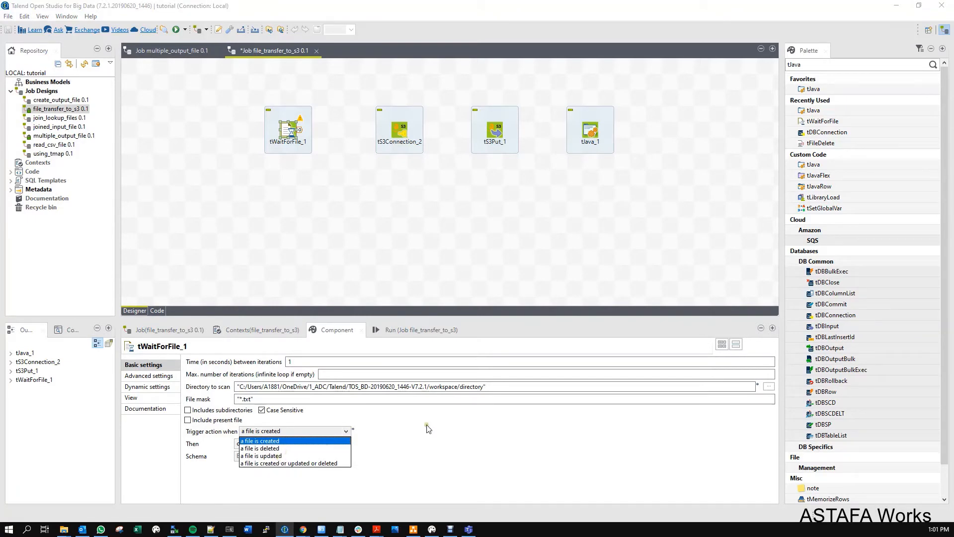
click(444, 422)
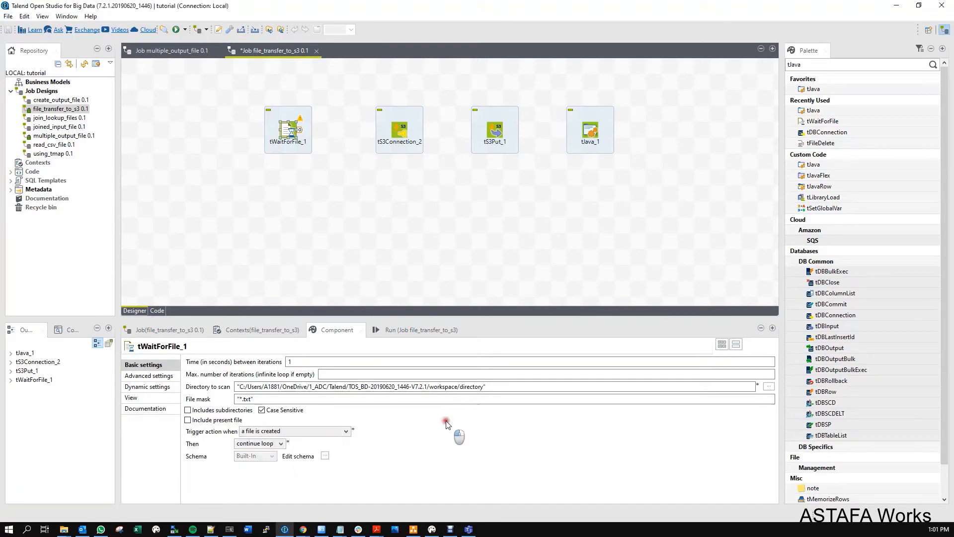
click(293, 143)
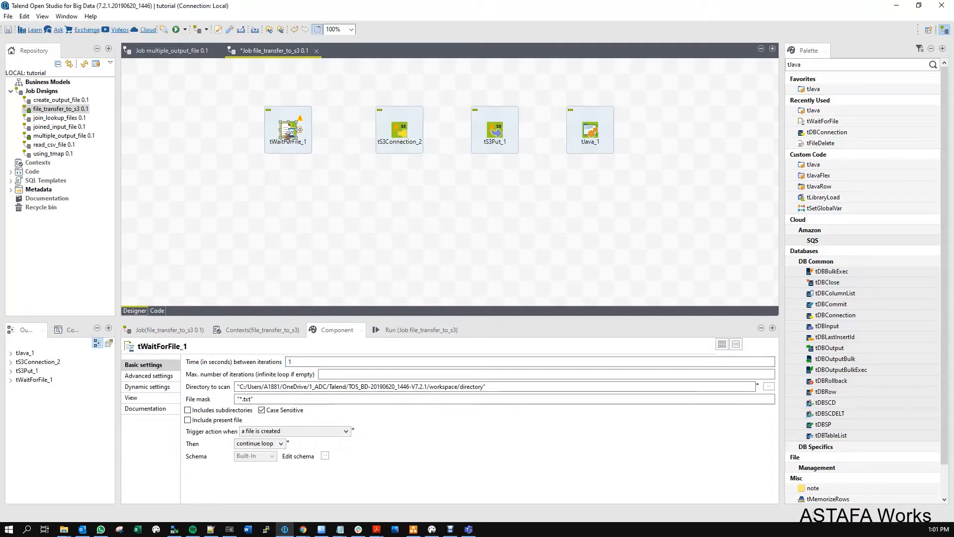
click(501, 389)
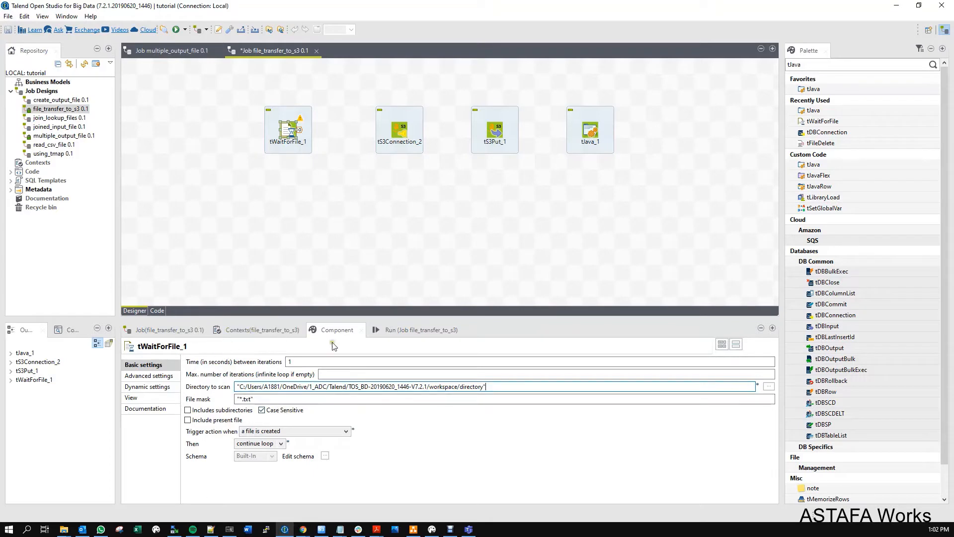
click(303, 362)
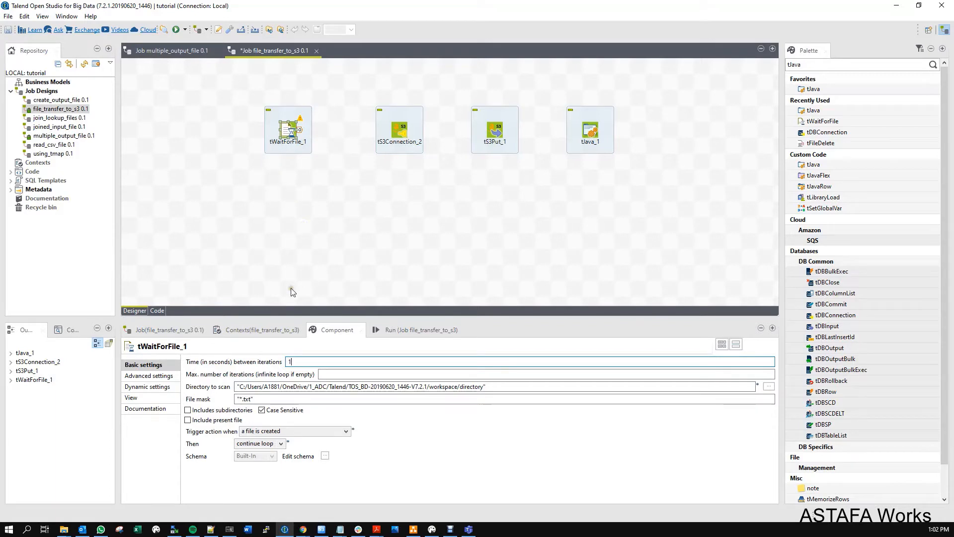
Examine the tS3Connection_2 credential fields and the available region options.
click(400, 133)
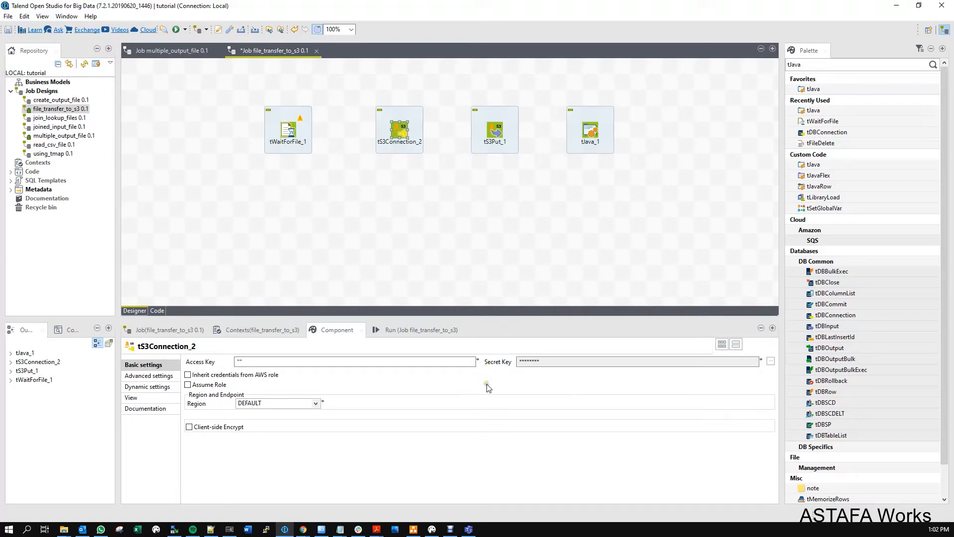
click(316, 404)
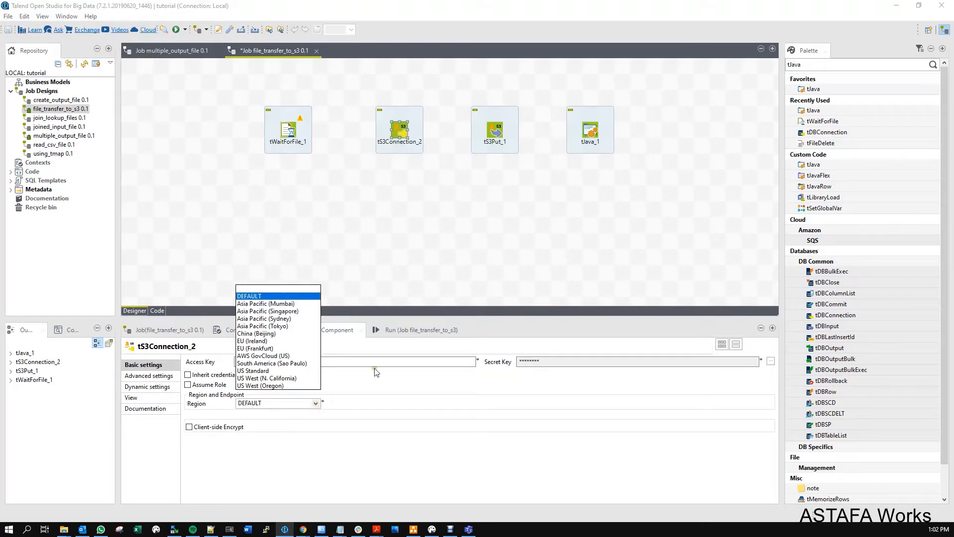
click(400, 387)
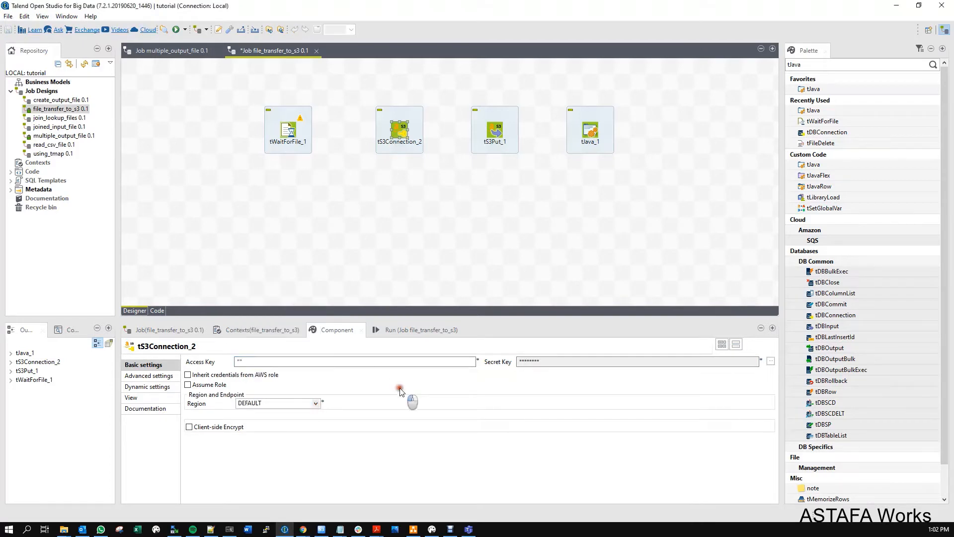
Set tS3Put_1 to use the existing connection tS3Connection_2.
click(499, 135)
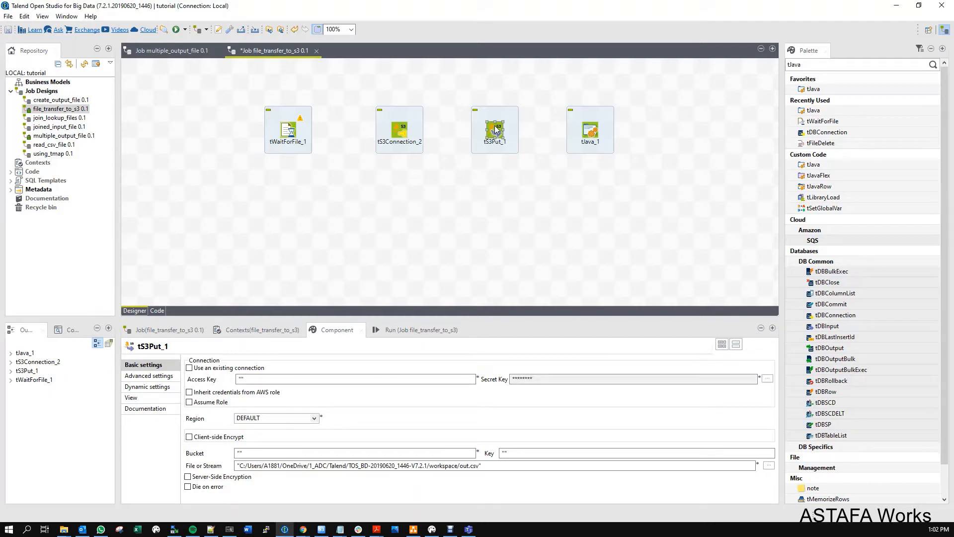
click(347, 376)
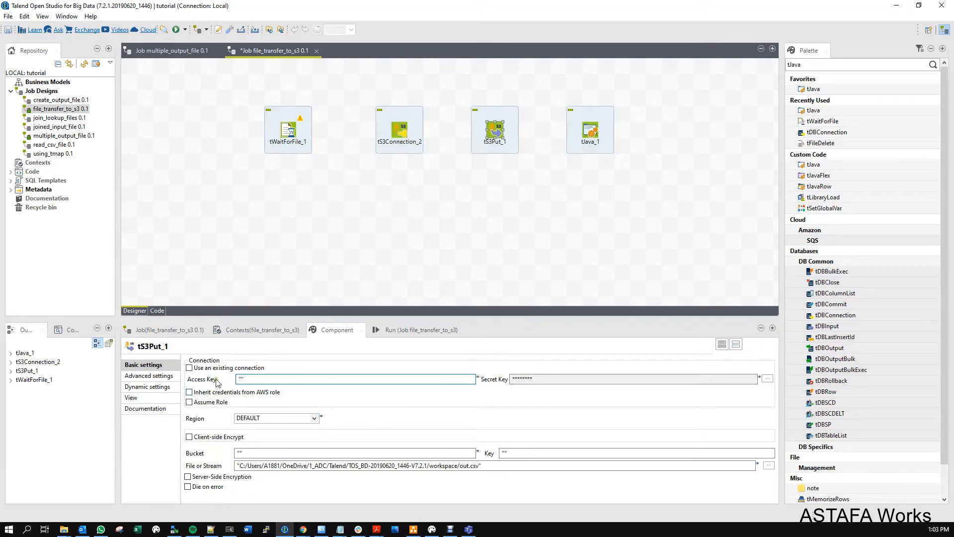
click(403, 131)
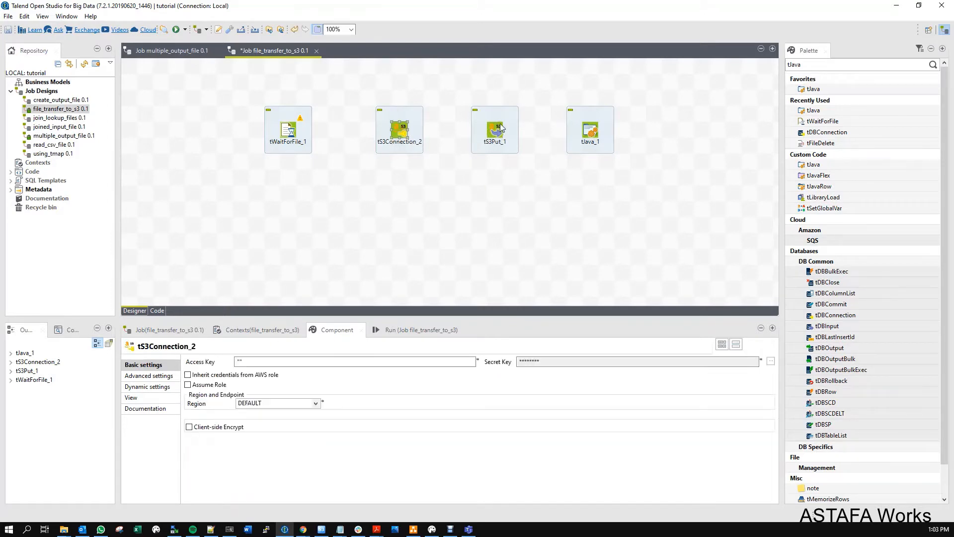
click(495, 130)
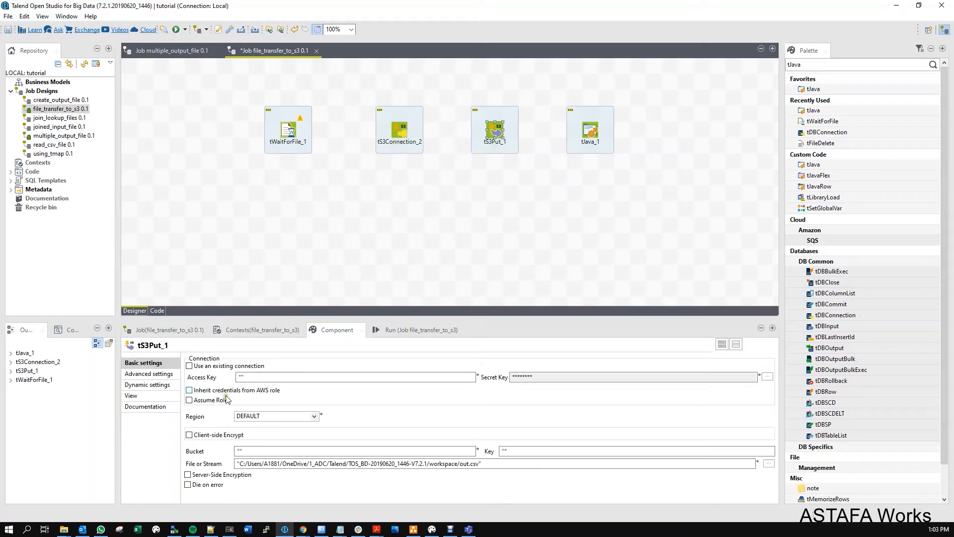
click(190, 367)
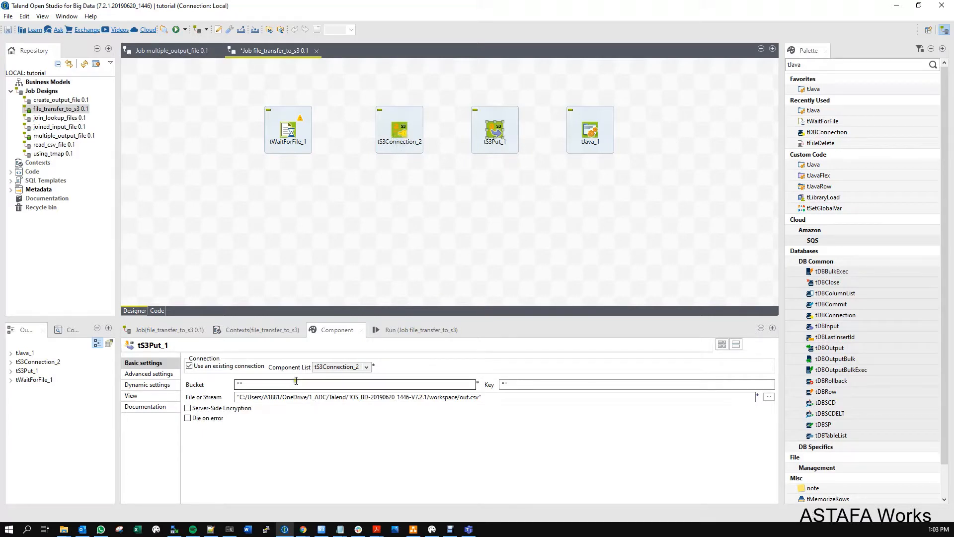
Set the tS3Put_1 bucket to "halim-dev-bucket".
click(282, 381)
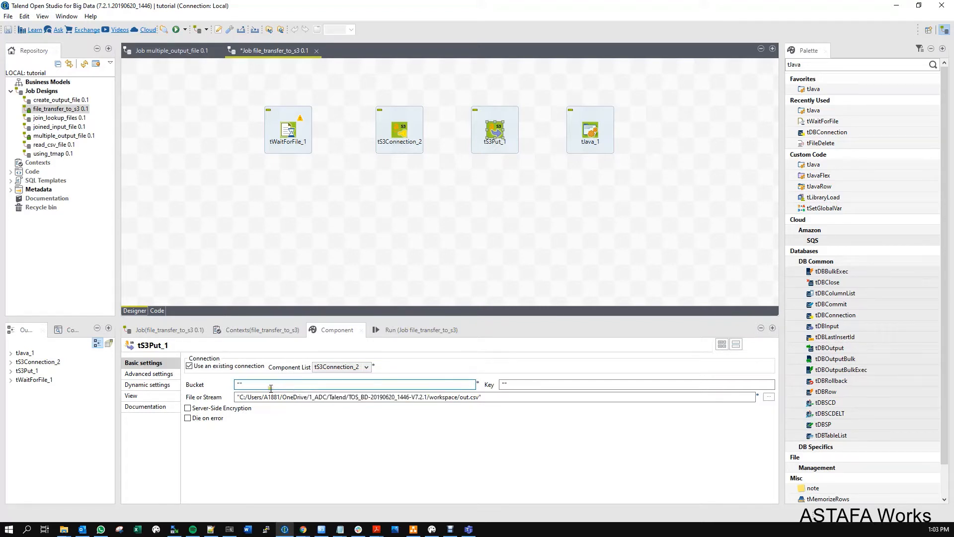
click(519, 384)
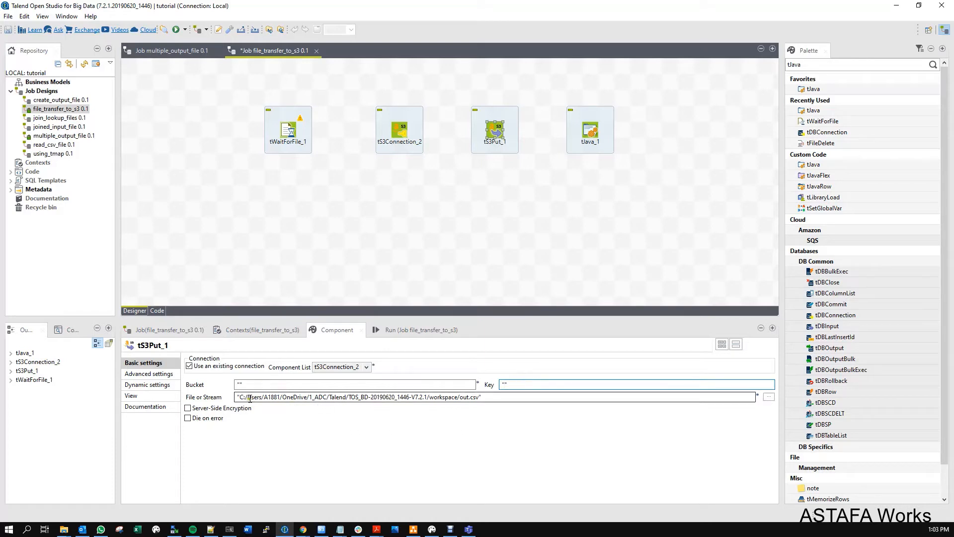
click(271, 384)
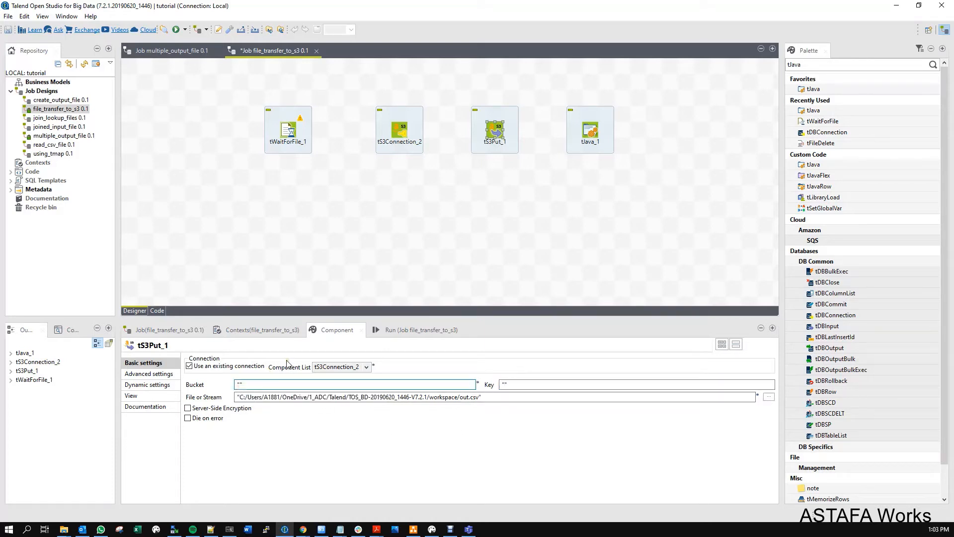
text(halim-dev-bucket)
Set the tS3Put_1 object key to the folder path "archive/".
click(504, 383)
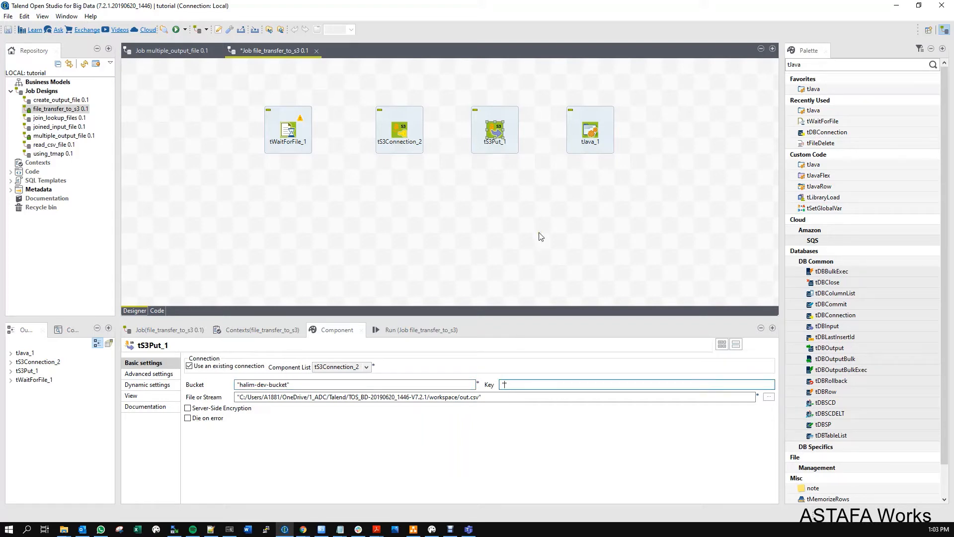
text(archive)
text(/save.csv)
key(BackSpace)
key(BackSpace)
key(BackSpace)
key(BackSpace)
key(BackSpace)
key(BackSpace)
key(BackSpace)
key(BackSpace)
Review the tWaitForFile_1 and tJava_1 settings and the File or Stream path of tS3Put_1.
click(284, 134)
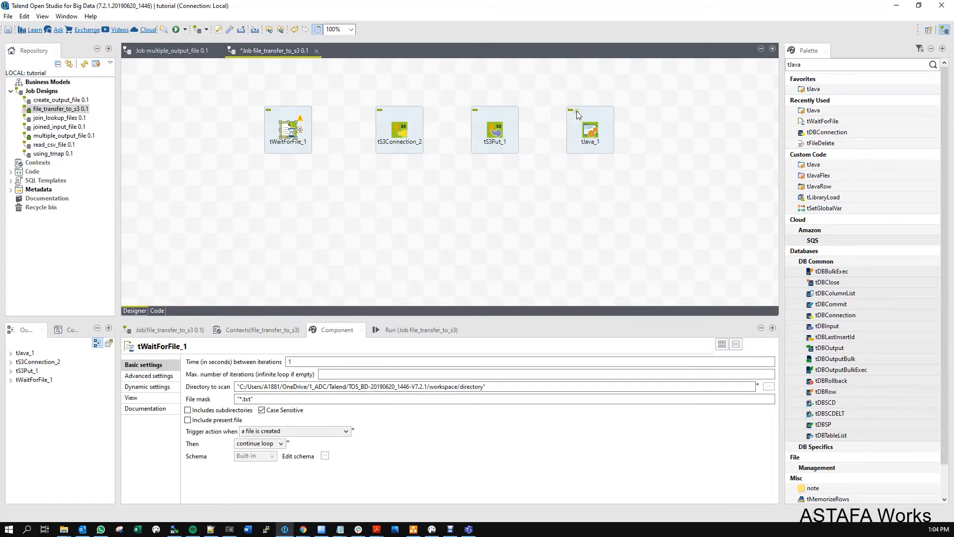
click(588, 131)
click(492, 129)
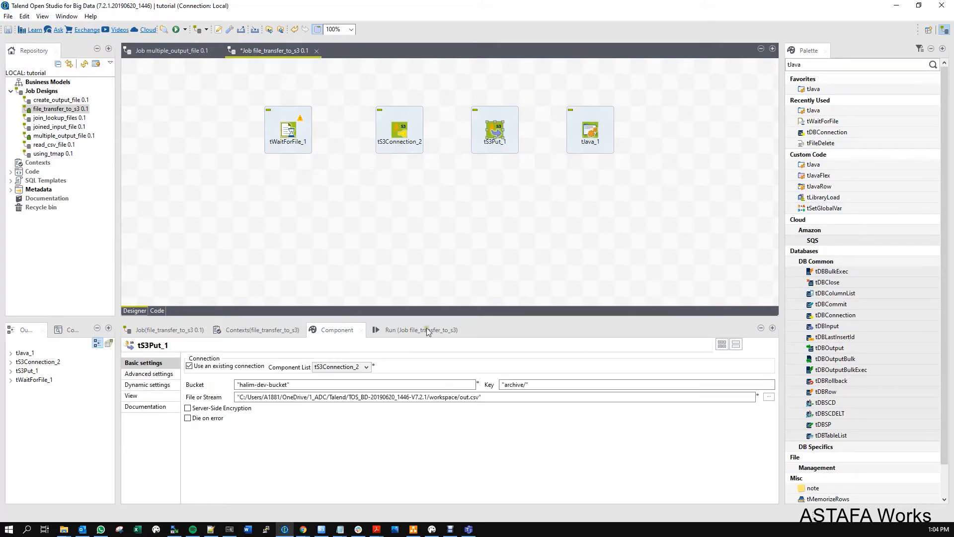
click(517, 398)
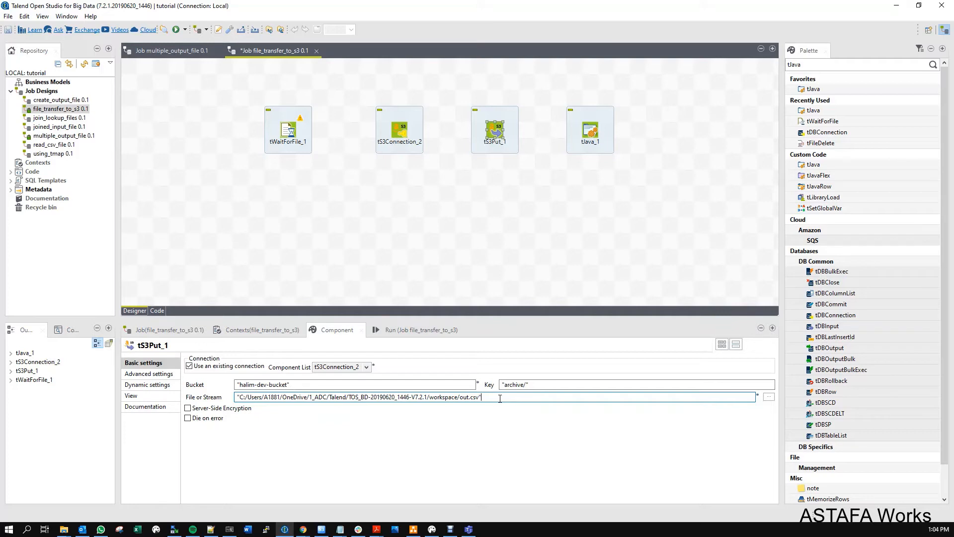
drag(494, 399, 226, 401)
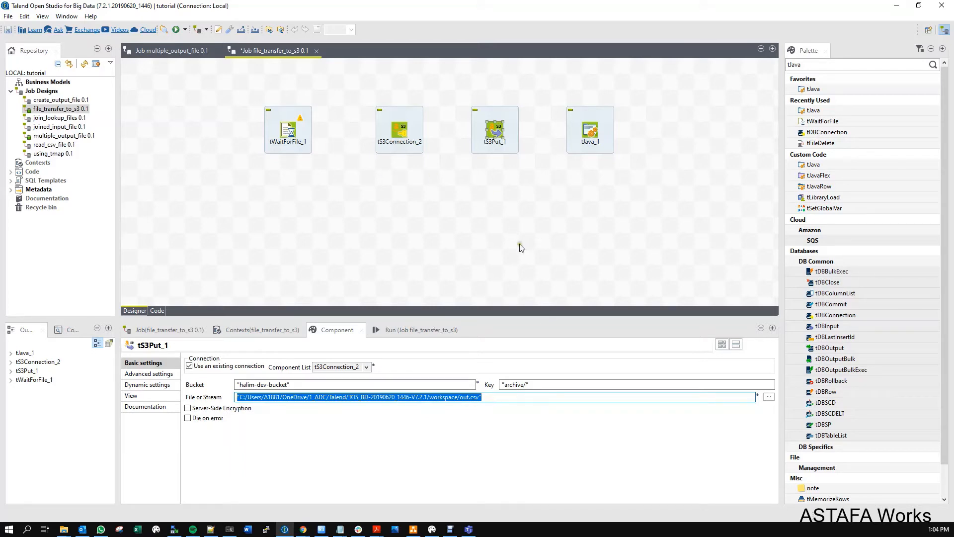
Move tJava_1 below the row of components, between tS3Connection_2 and tS3Put_1.
click(591, 132)
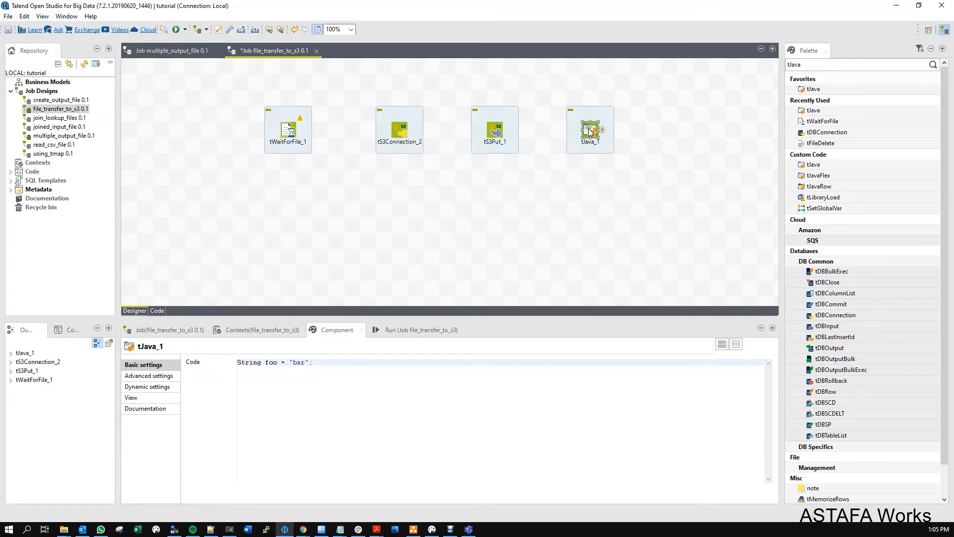
drag(589, 131, 447, 225)
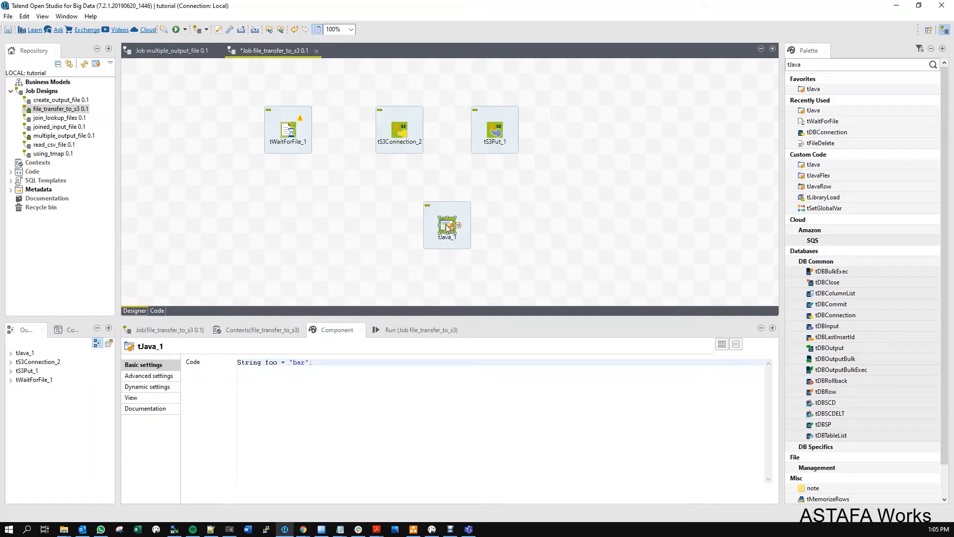
Move tJava_1 to the left of tWaitForFile_1 and add two more tJava components side by side below tS3Put_1.
drag(446, 229, 205, 139)
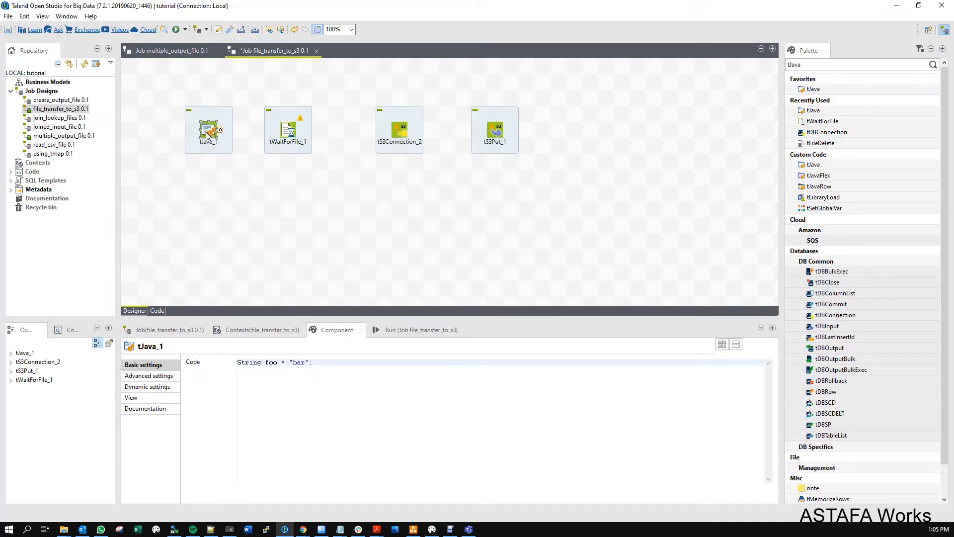
drag(810, 89, 454, 210)
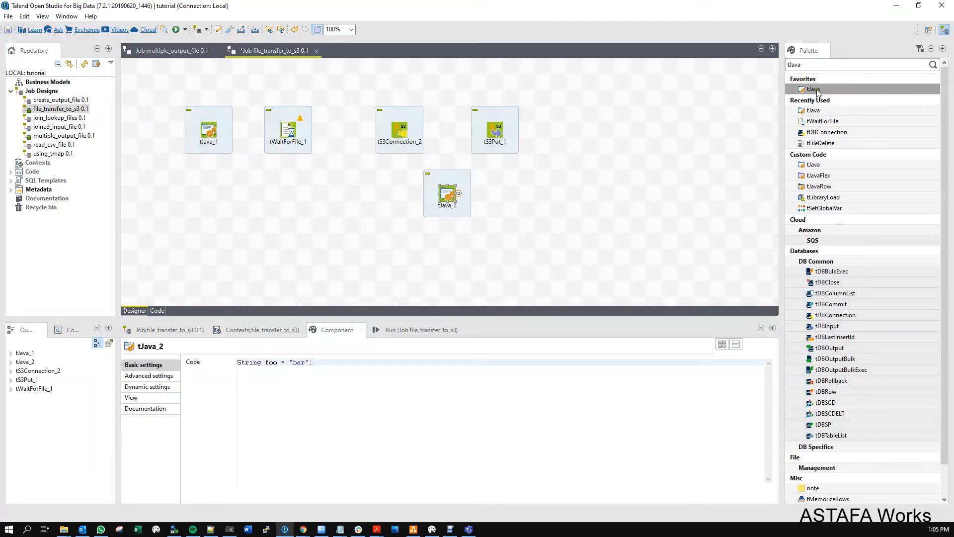
drag(817, 91, 542, 194)
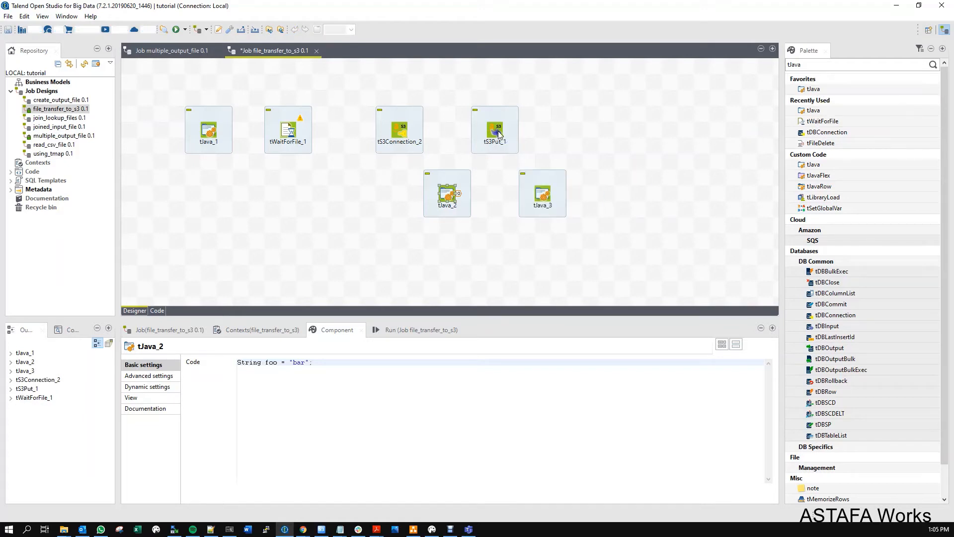
Move tJava_2 and tJava_3 further down to leave more space beneath the upper row of components.
right_click(498, 131)
mouse_move(511, 137)
click(487, 126)
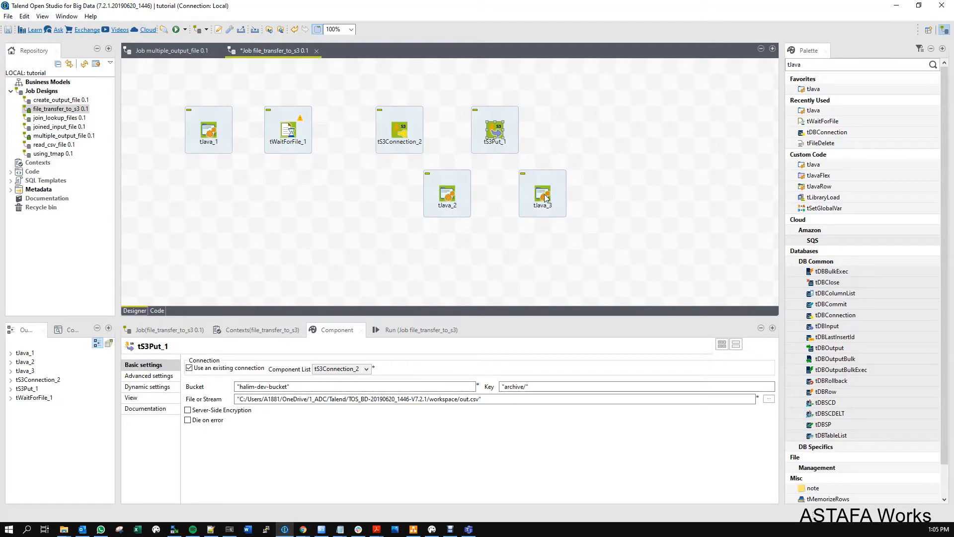
drag(543, 194, 543, 226)
drag(452, 224, 452, 224)
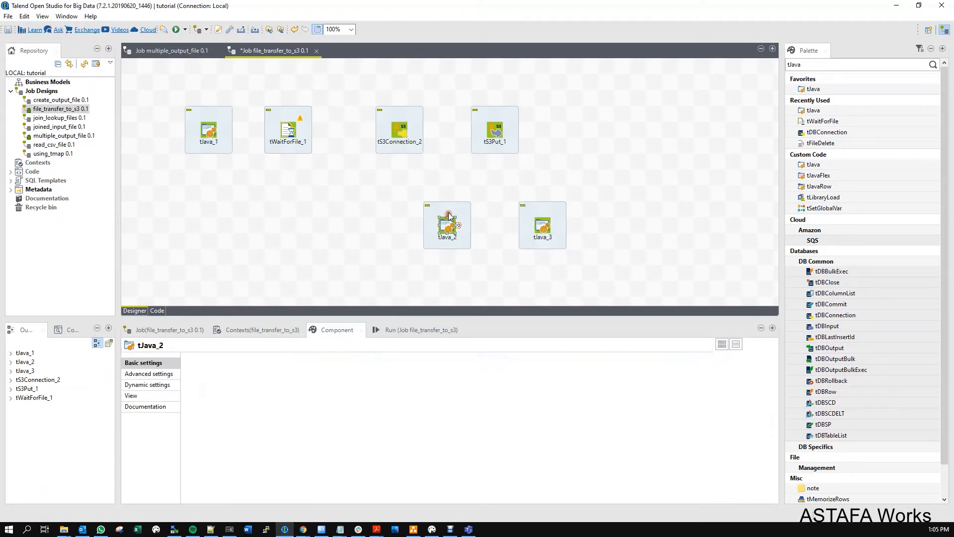
Place tJava_1 between tS3Connection_2 and tS3Put_1, and spread tS3Connection_2, tS3Put_1 and tJava_3 further apart.
click(497, 133)
drag(210, 137, 551, 129)
drag(456, 133, 472, 133)
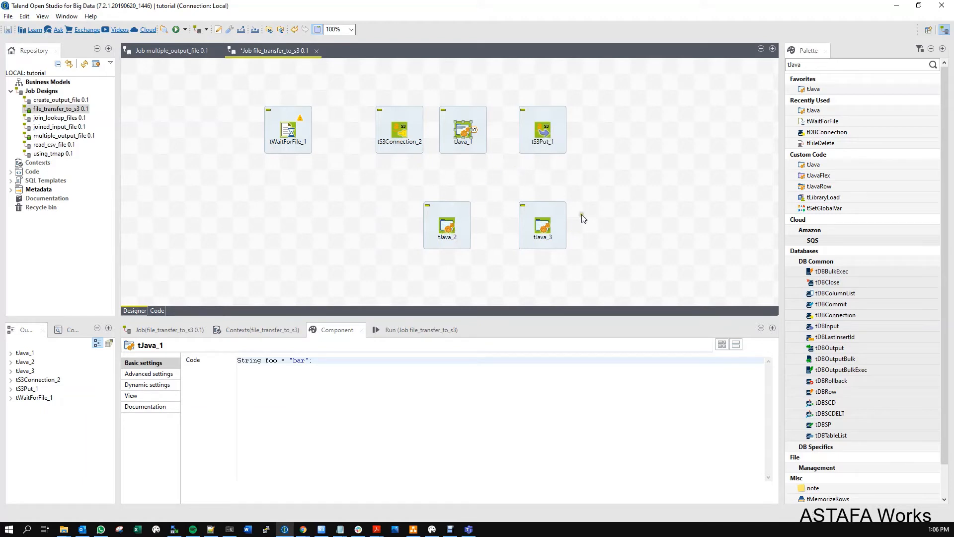
drag(554, 227, 617, 232)
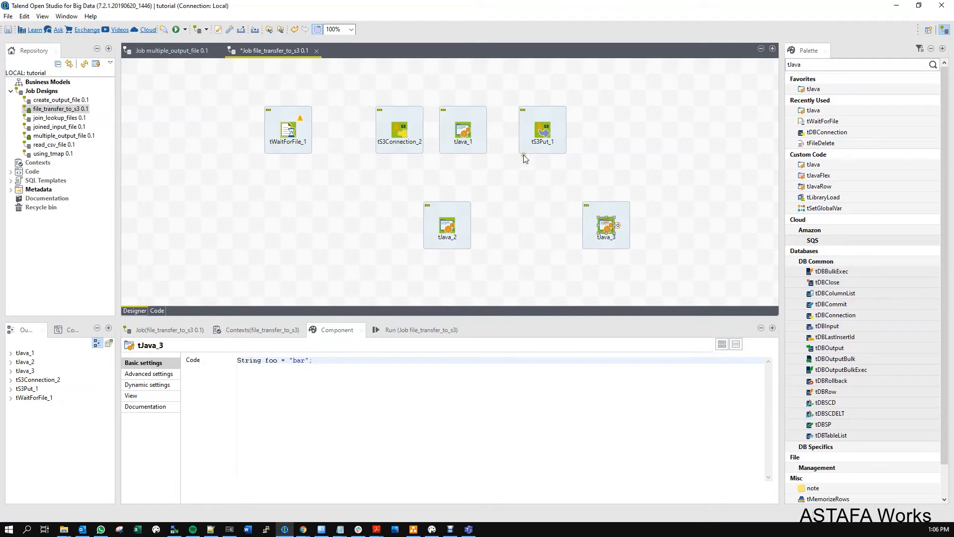
drag(401, 133, 368, 133)
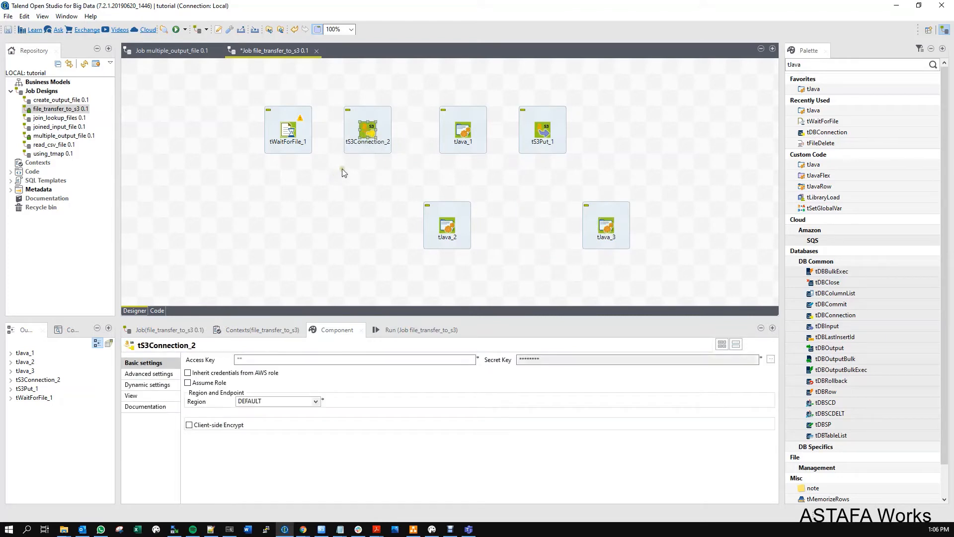
Set the directory to scan of tWaitForFile_1 to the Zoom folder inside Documents.
click(290, 134)
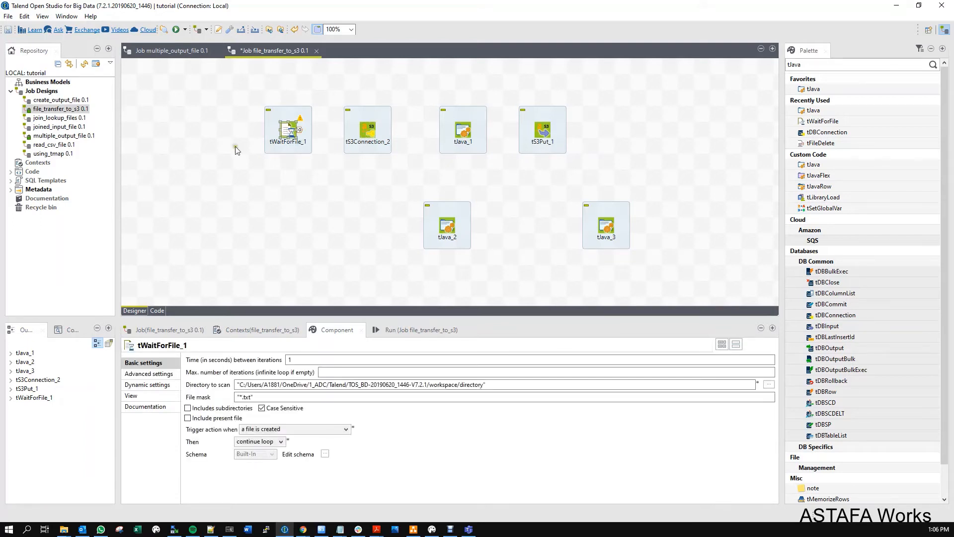
click(315, 361)
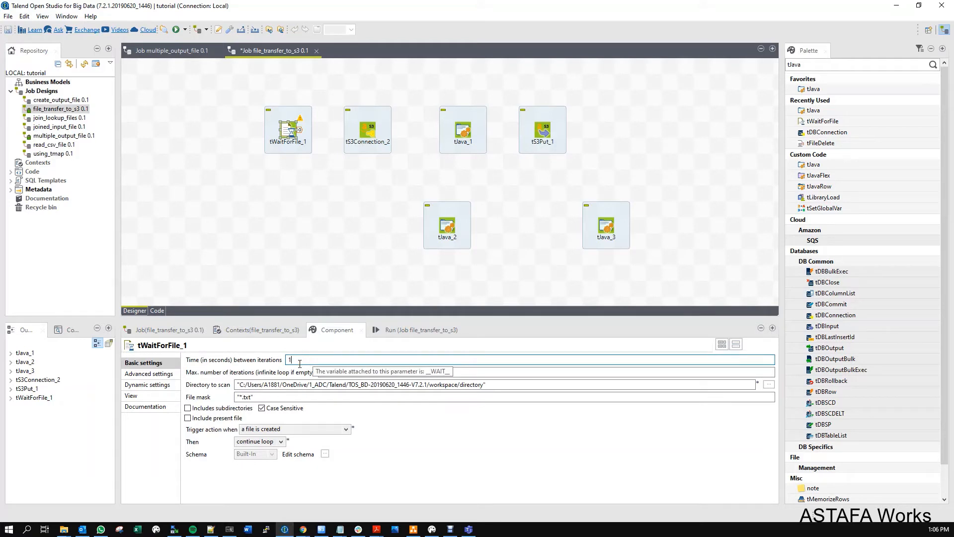
click(496, 384)
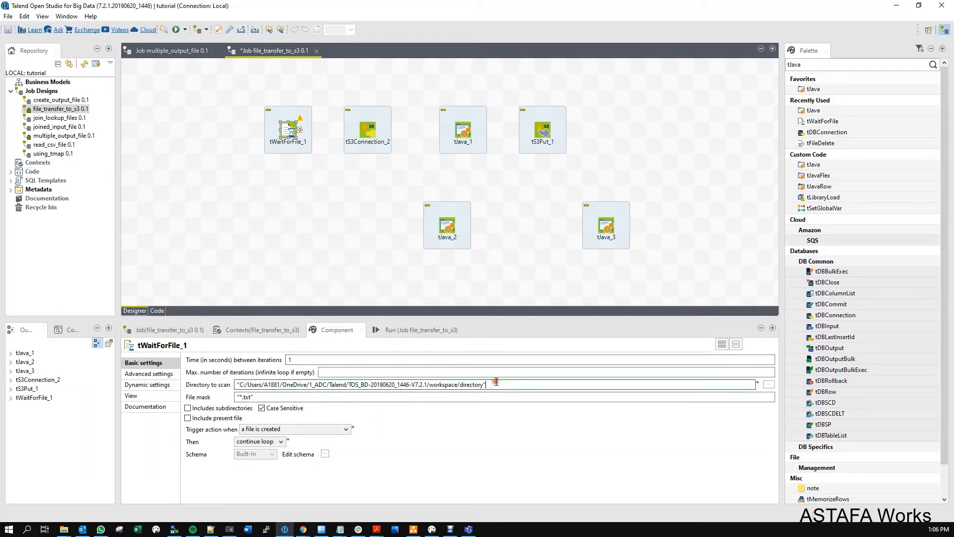
click(769, 385)
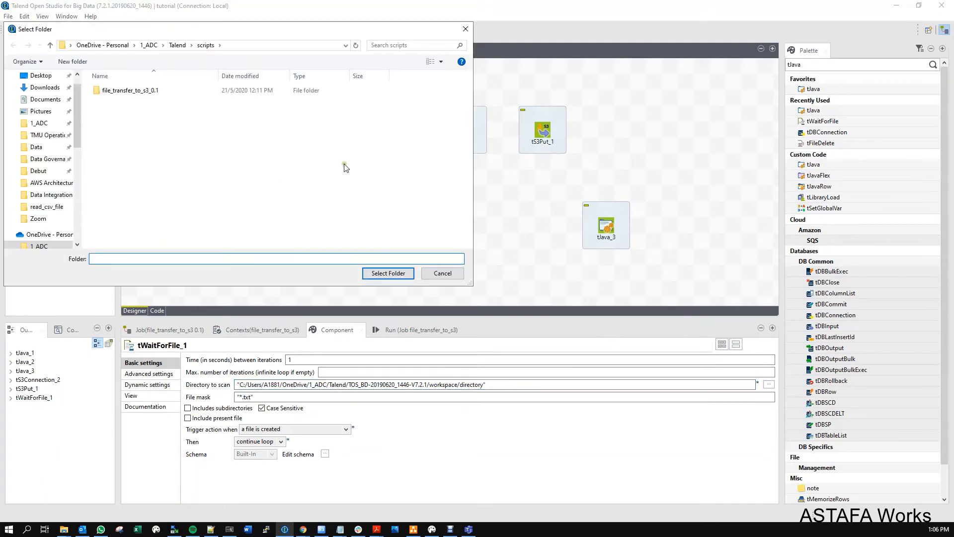
click(68, 222)
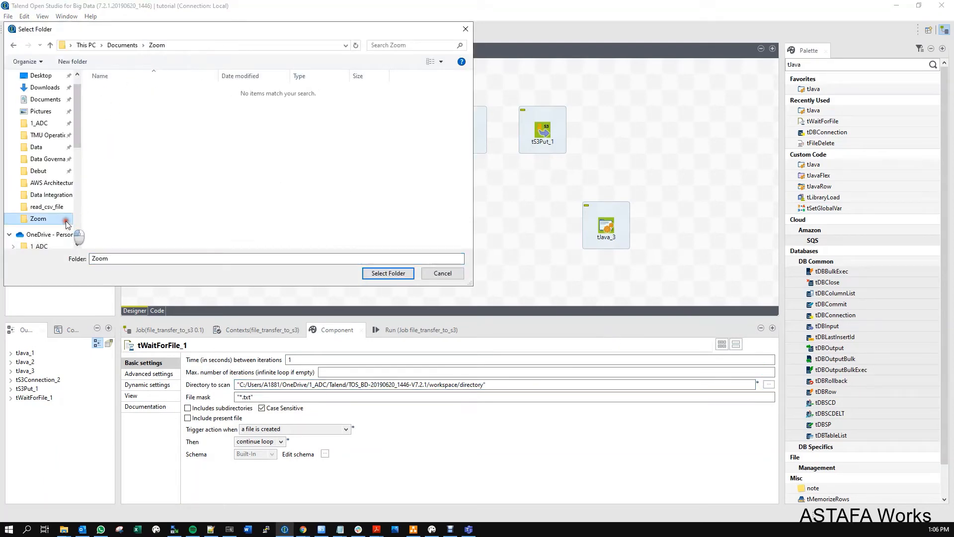
click(217, 46)
click(219, 46)
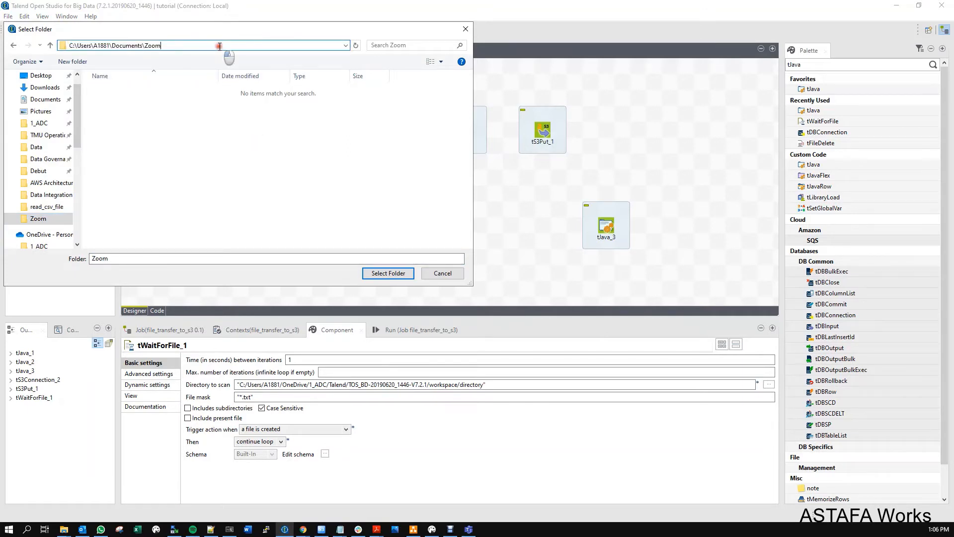
drag(219, 46, 20, 75)
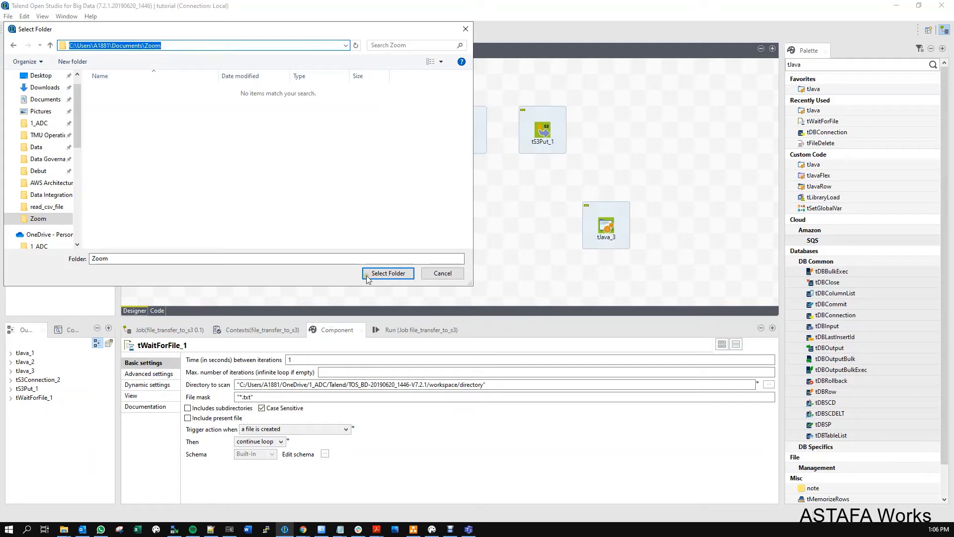
click(400, 274)
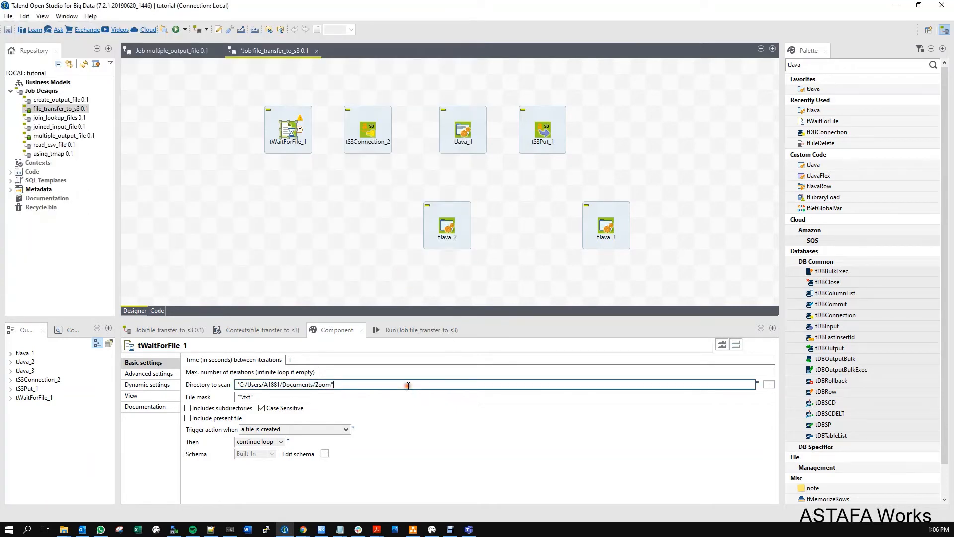
Set the file mask of tWaitForFile_1 to "*" so that it matches every file type.
click(250, 397)
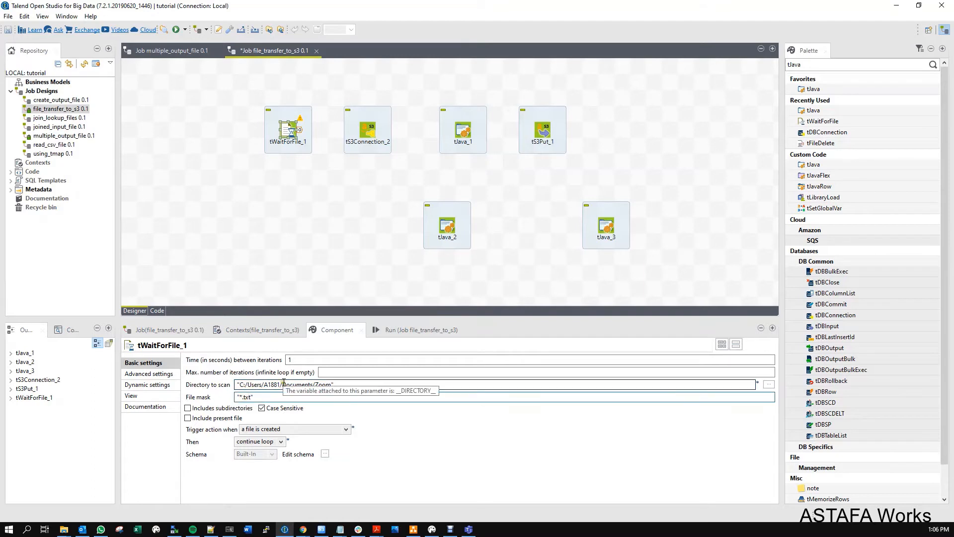
key(BackSpace)
key(BackSpace)
key(BackSpace)
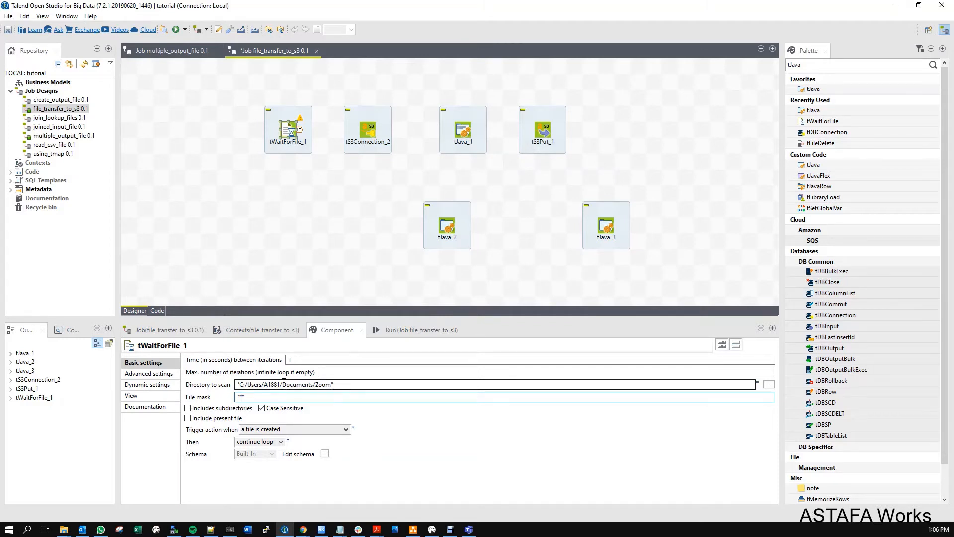
text(.csv)
key(BackSpace)
key(BackSpace)
key(BackSpace)
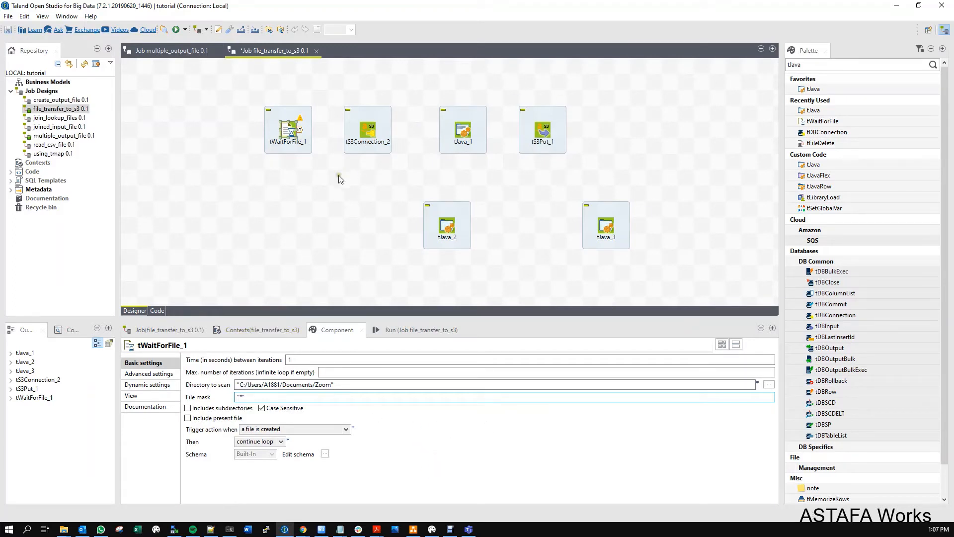
Link tWaitForFile_1 to tS3Connection_2 with an Iterate row.
right_click(289, 133)
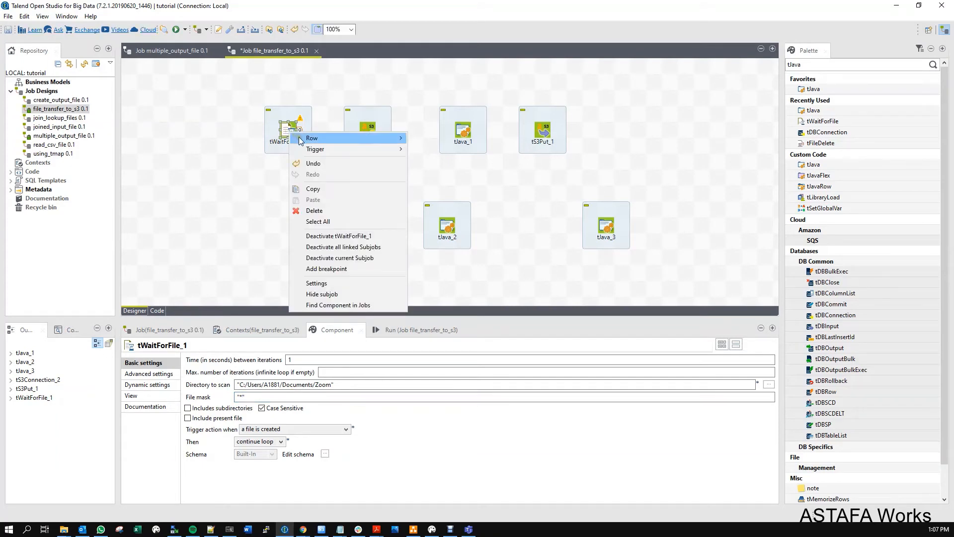
mouse_move(301, 140)
click(431, 149)
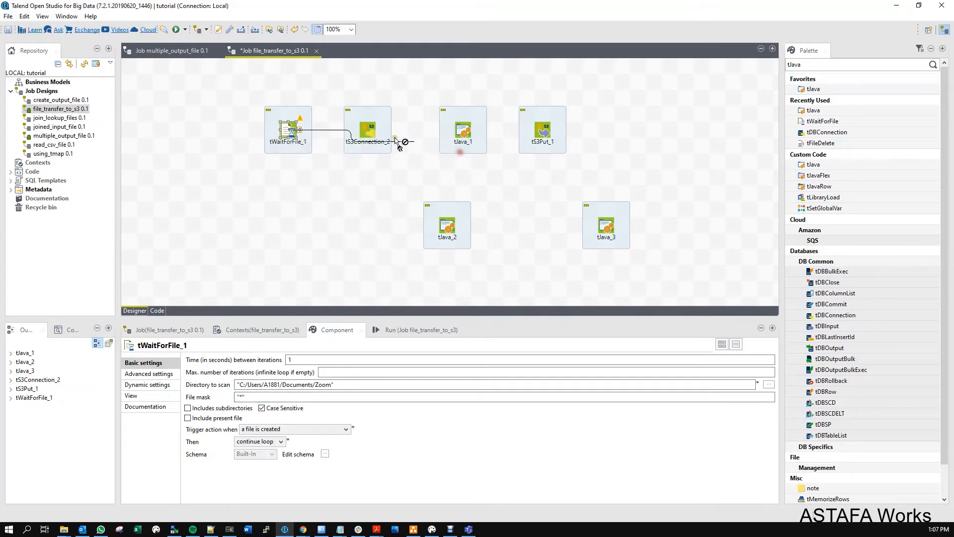
click(358, 144)
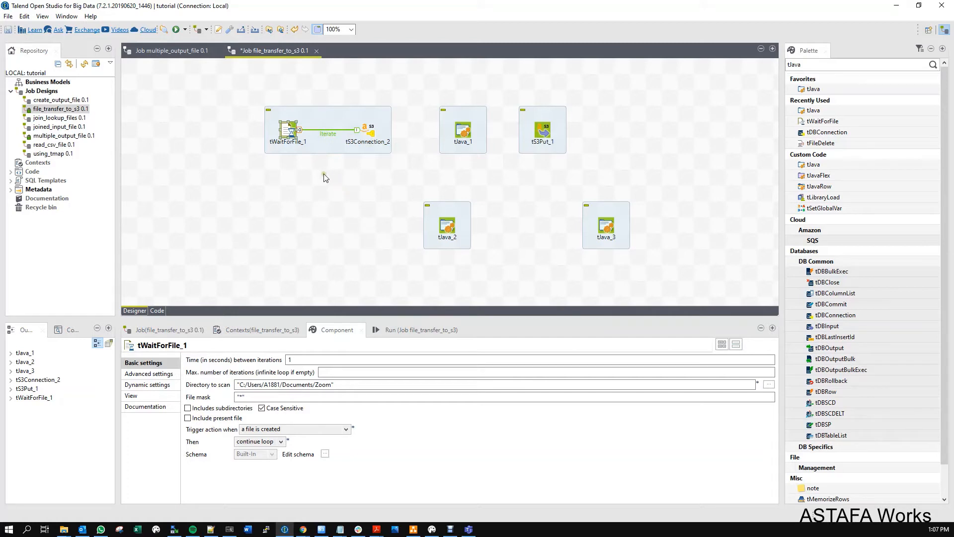
Paste the AWS access key into tS3Connection_2 and set its region to Asia Pacific (Singapore).
click(372, 133)
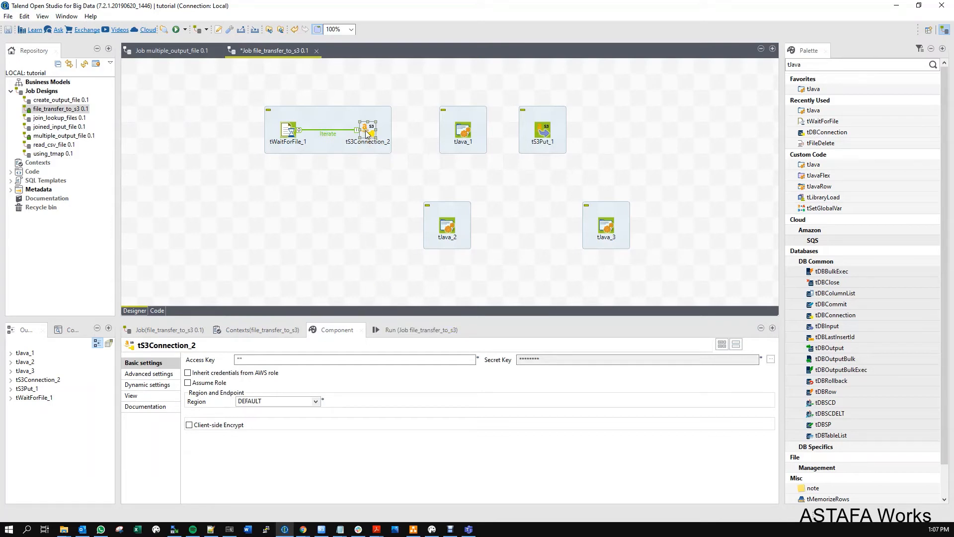
click(270, 361)
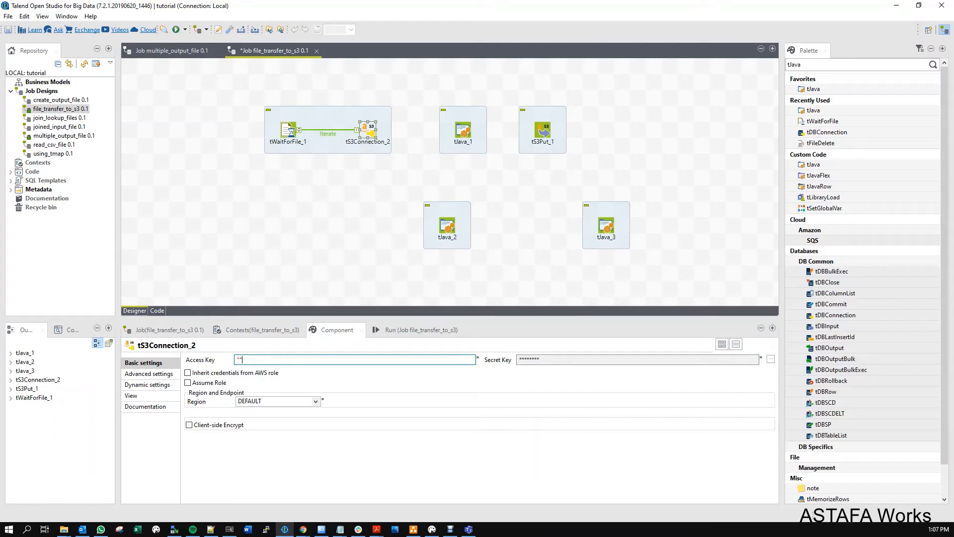
key(ctrl+v)
key(Tab)
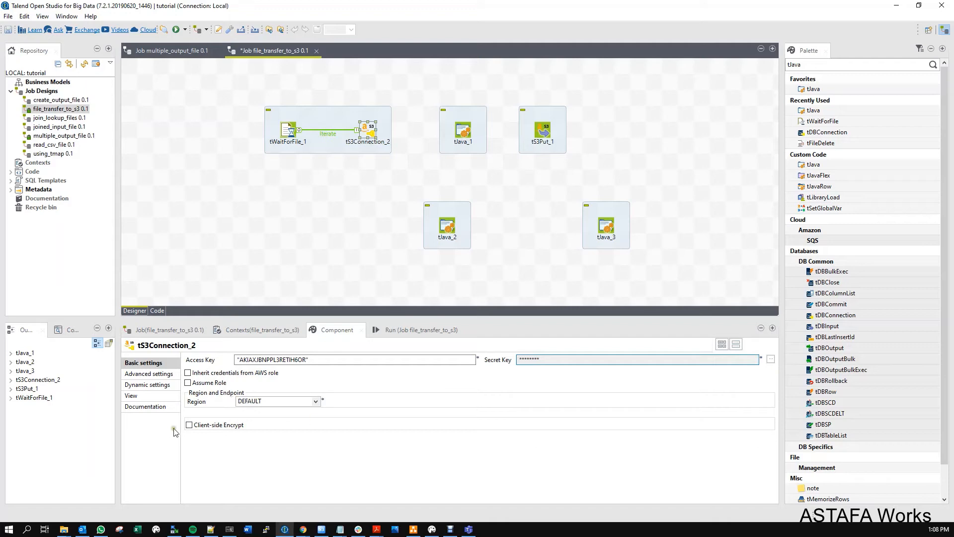
click(316, 401)
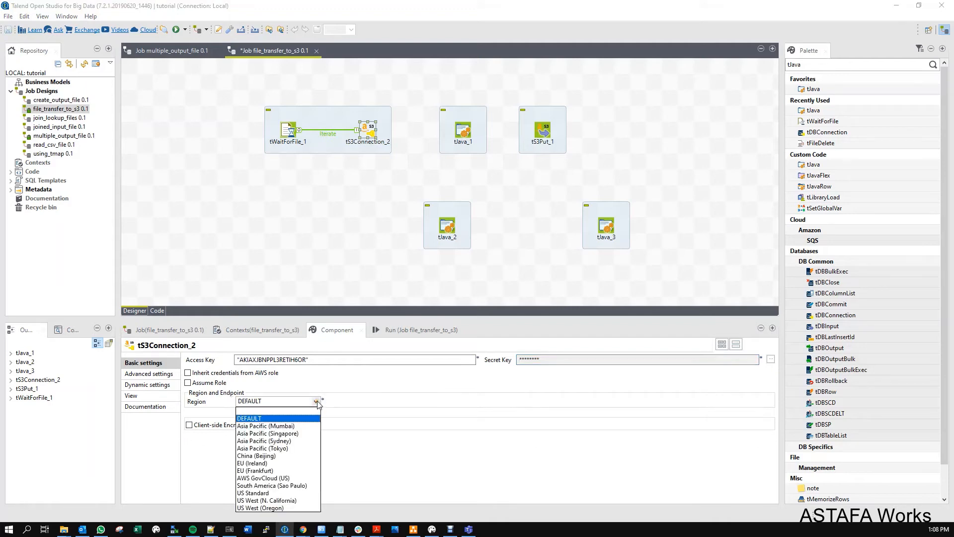
click(268, 433)
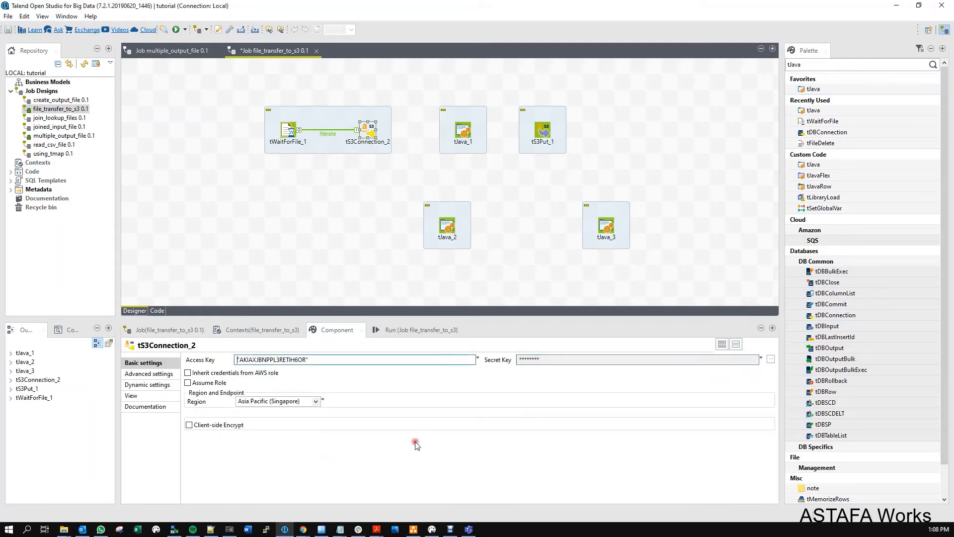
Link tS3Connection_2 to tJava_1 with an On Component Ok trigger.
right_click(382, 141)
mouse_move(382, 137)
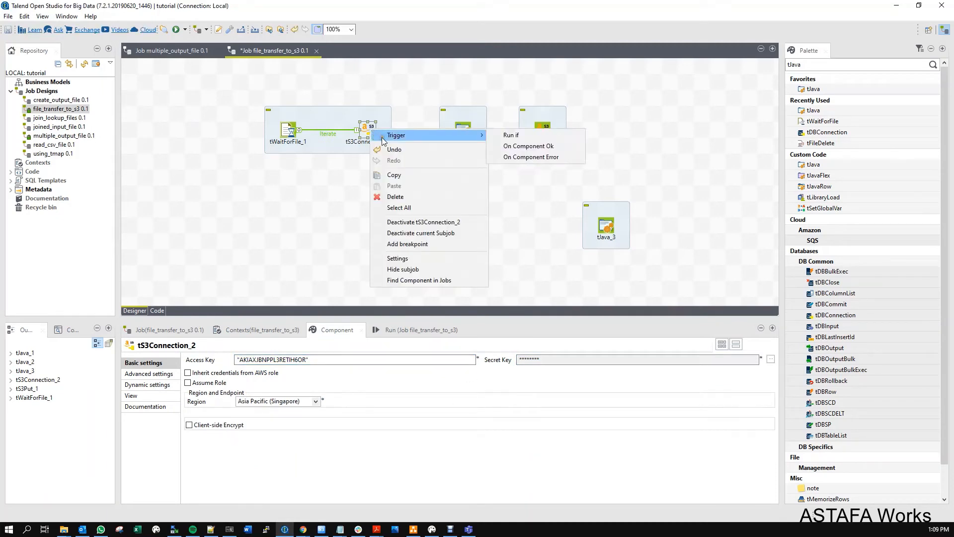
click(517, 147)
click(462, 130)
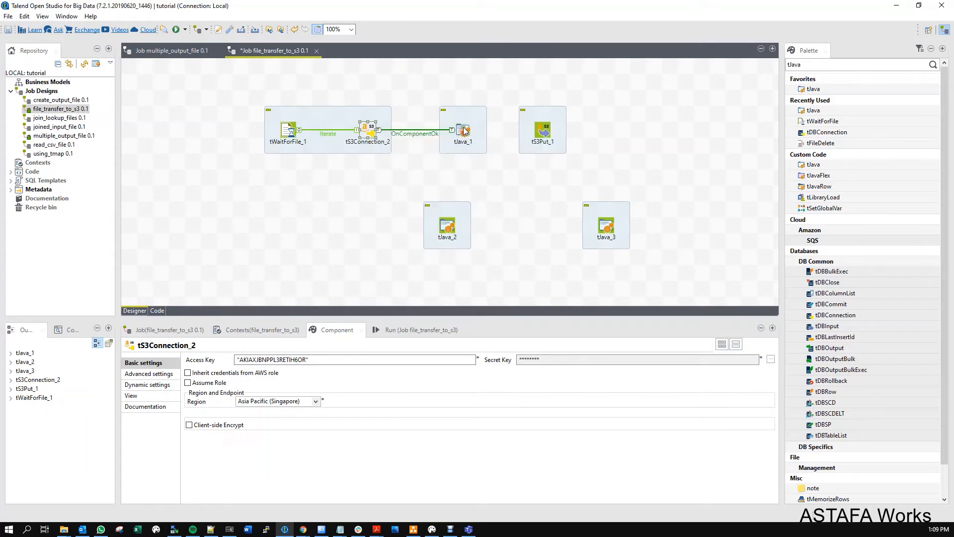
click(409, 136)
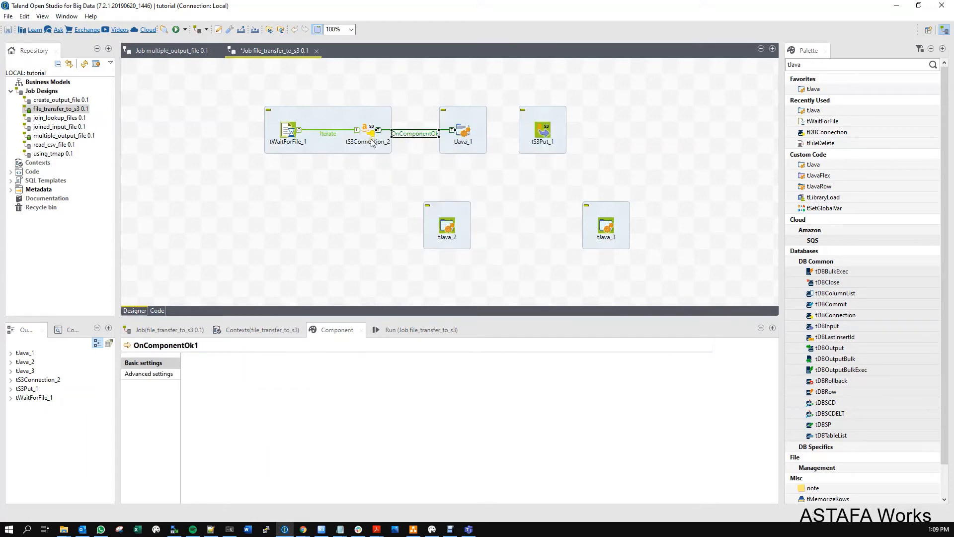
click(459, 134)
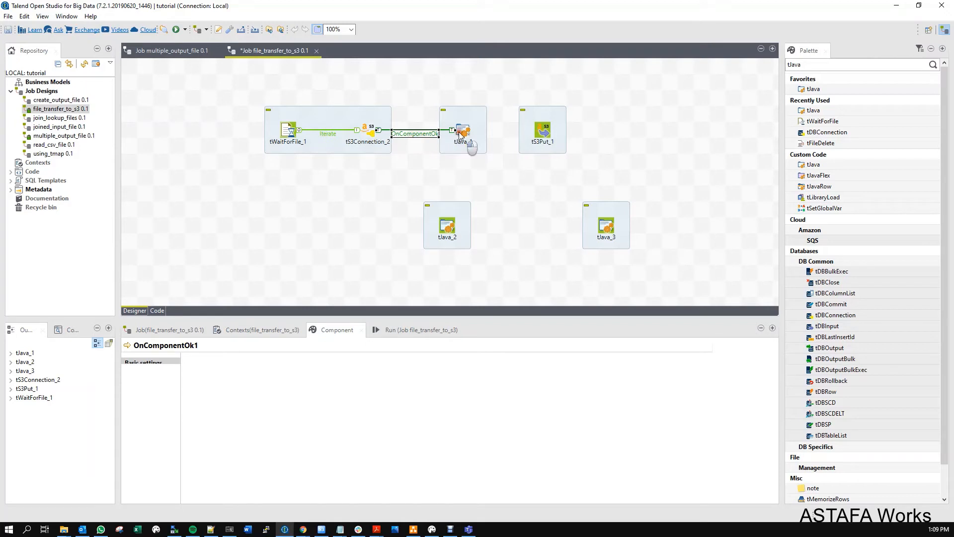
Duplicate tJava_2 and place the copy to its left, directly below tS3Connection_2.
click(452, 233)
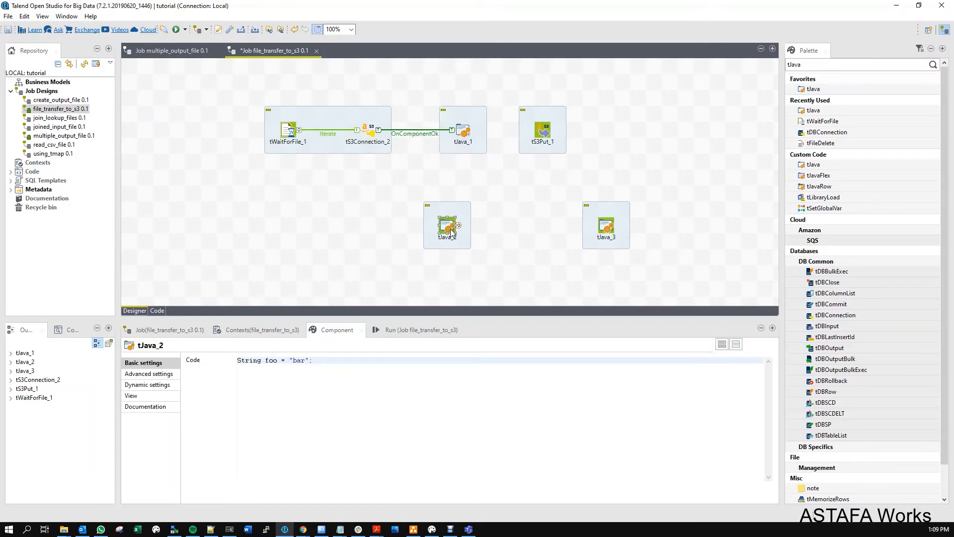
key(ctrl+c)
key(ctrl+v)
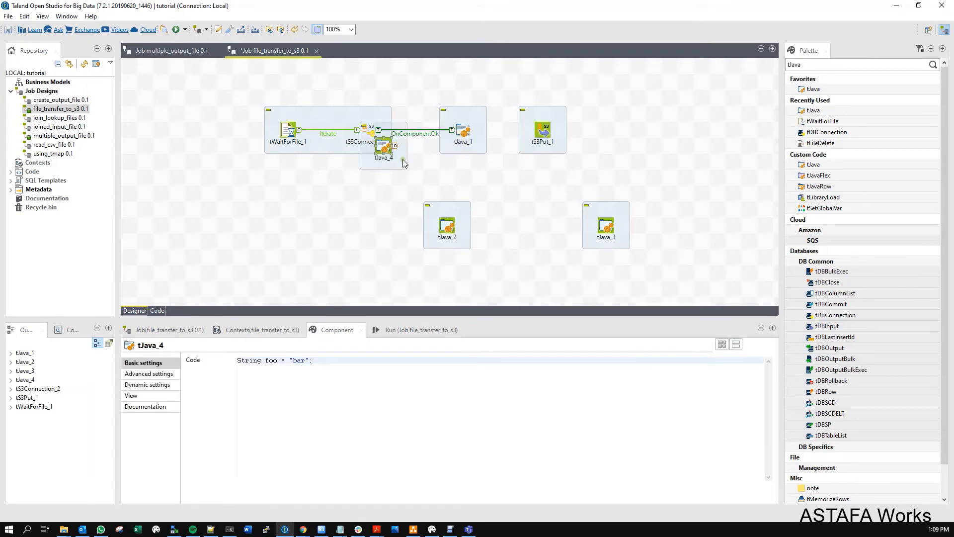
drag(384, 151, 369, 228)
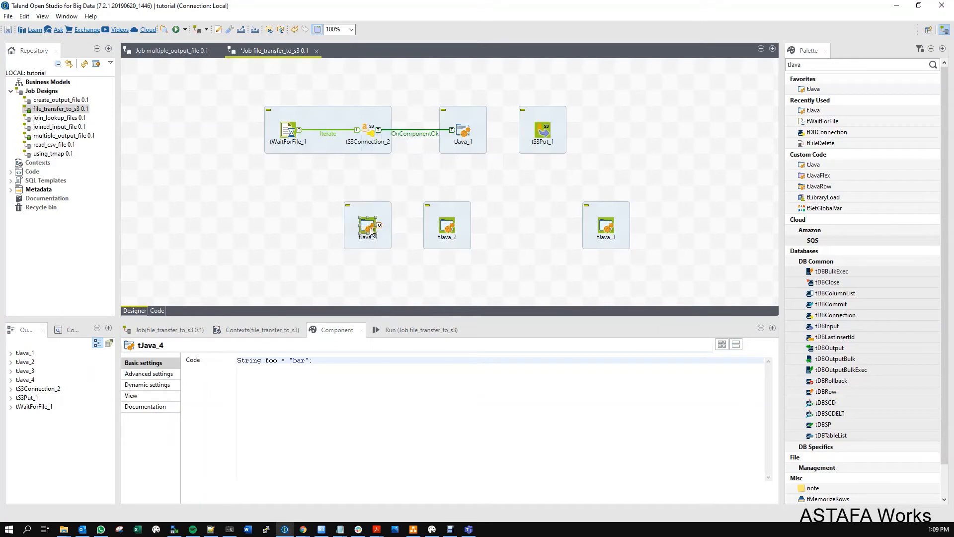
Link tS3Connection_2 to tJava_4 with an On Component Error trigger.
right_click(369, 131)
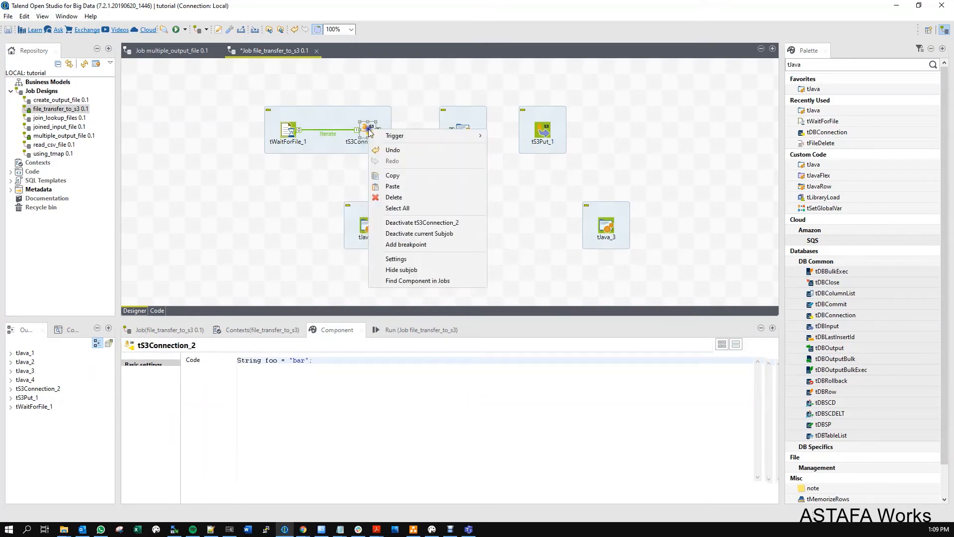
mouse_move(387, 137)
click(518, 158)
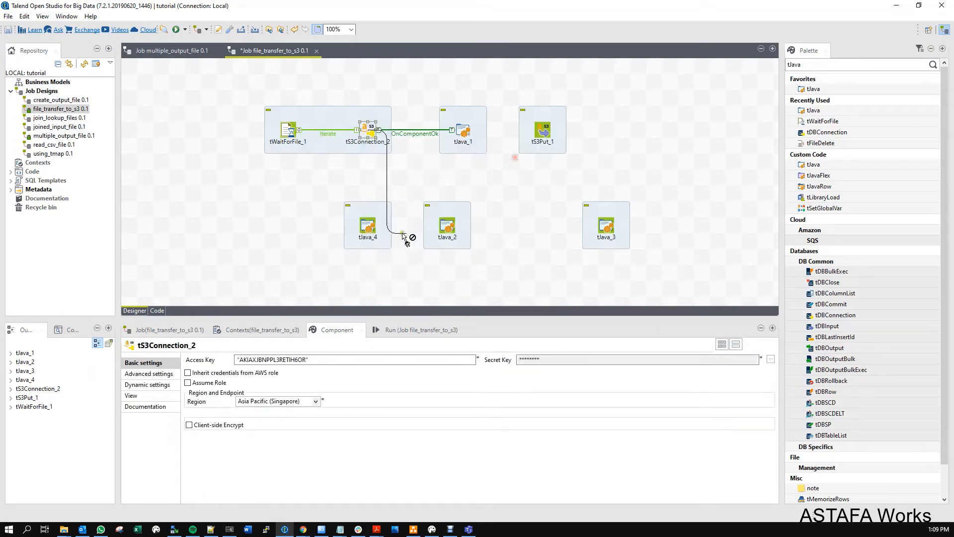
click(370, 228)
Replace tJava_4's code with System.out.println("Connection to AWS Failed!");.
click(367, 229)
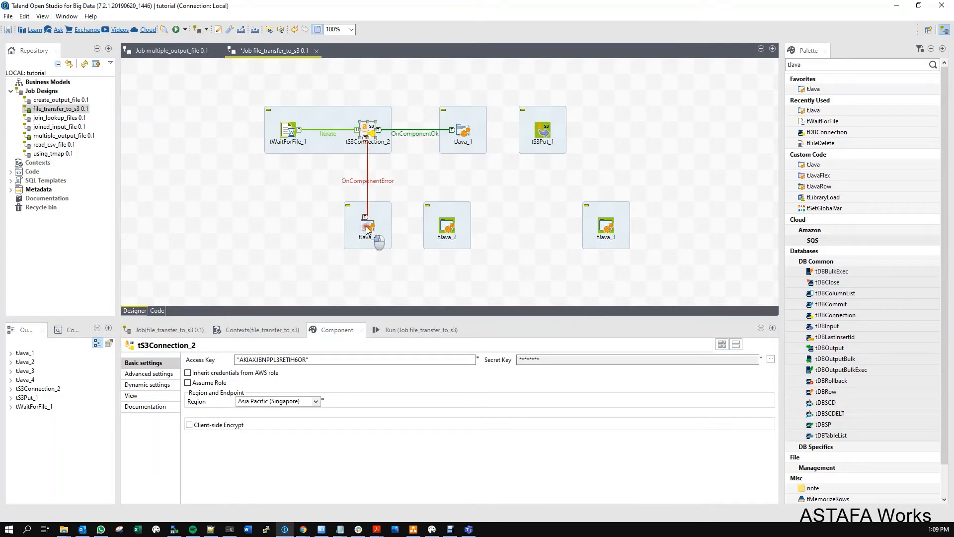
drag(323, 367, 204, 369)
text(System)
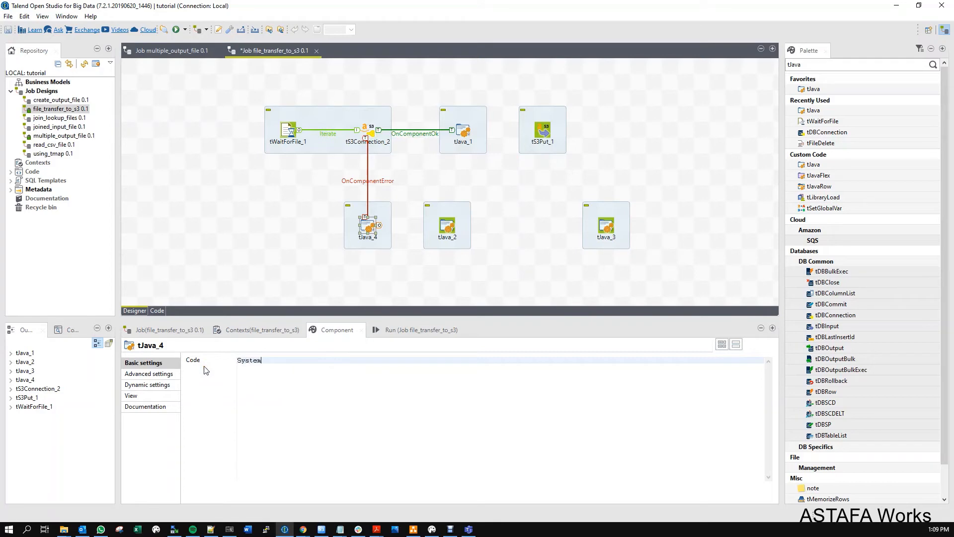
text(.out.pri)
key(Down)
key(Down)
key(Down)
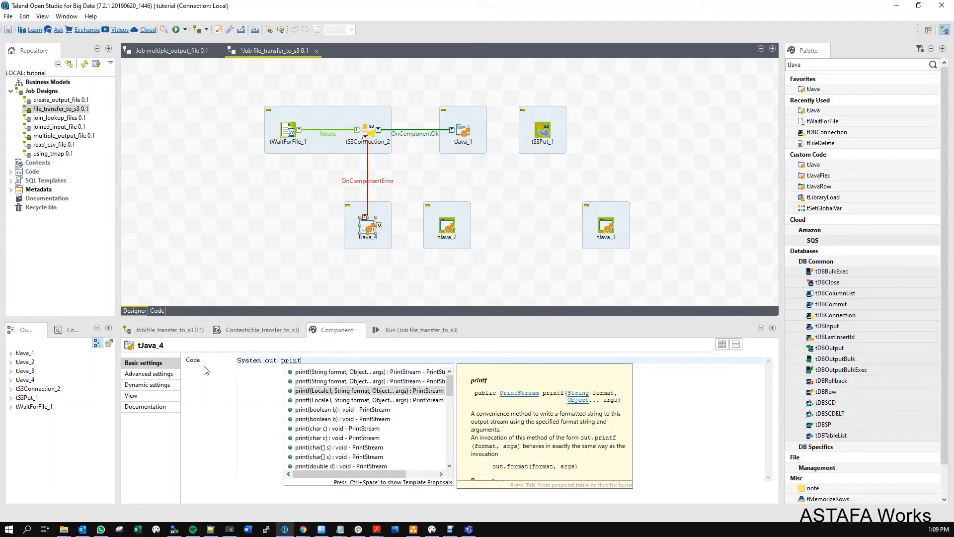
key(Up)
key(Up)
text(ntlkn)
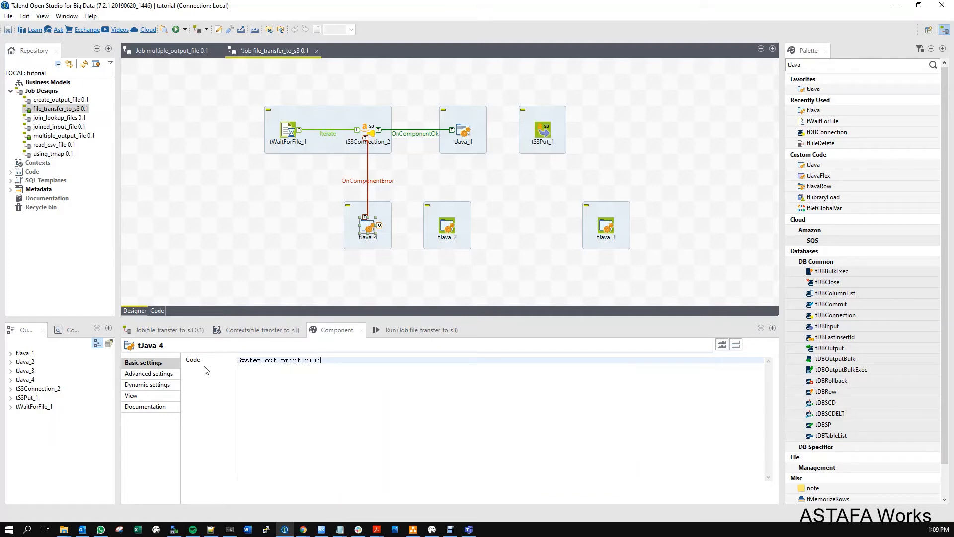
text("")
text(Connection to )
text(AW)
text(S Fail)
text(ed!")
Copy the println statement from tJava_4 and paste it over the default code in tJava_1.
click(464, 134)
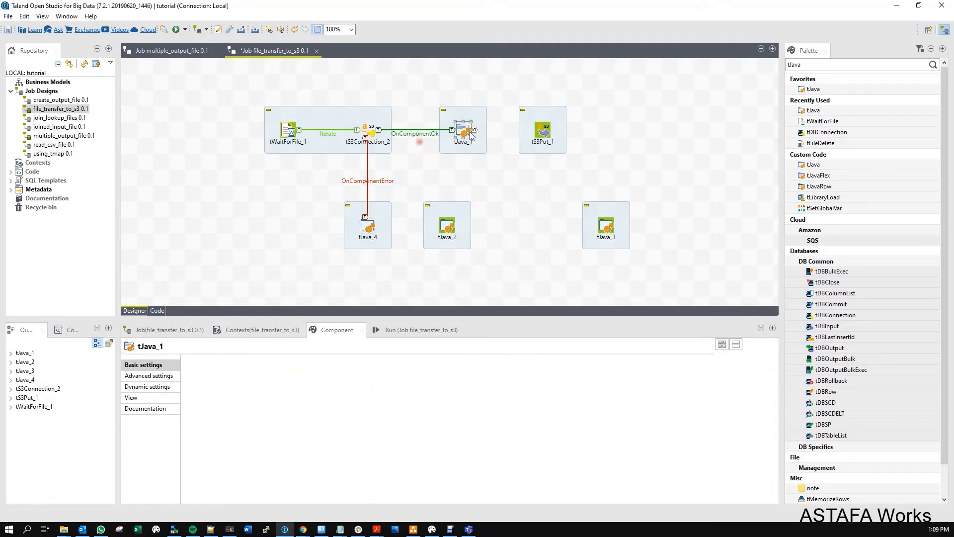
click(368, 227)
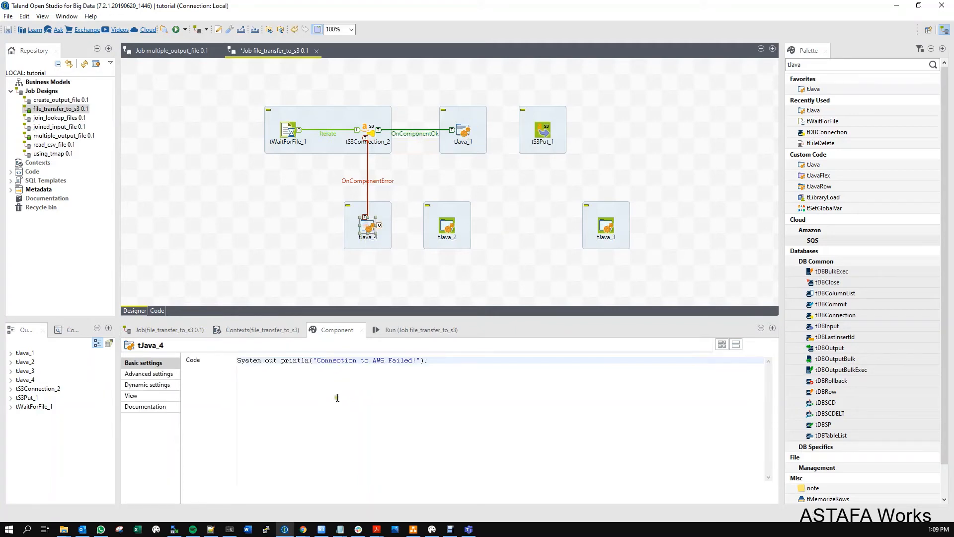
drag(428, 360, 196, 382)
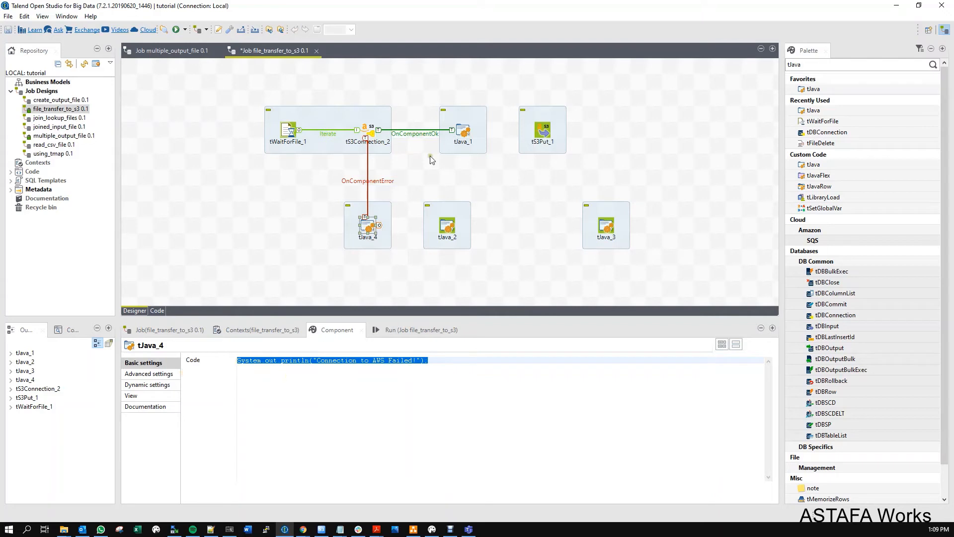
click(461, 132)
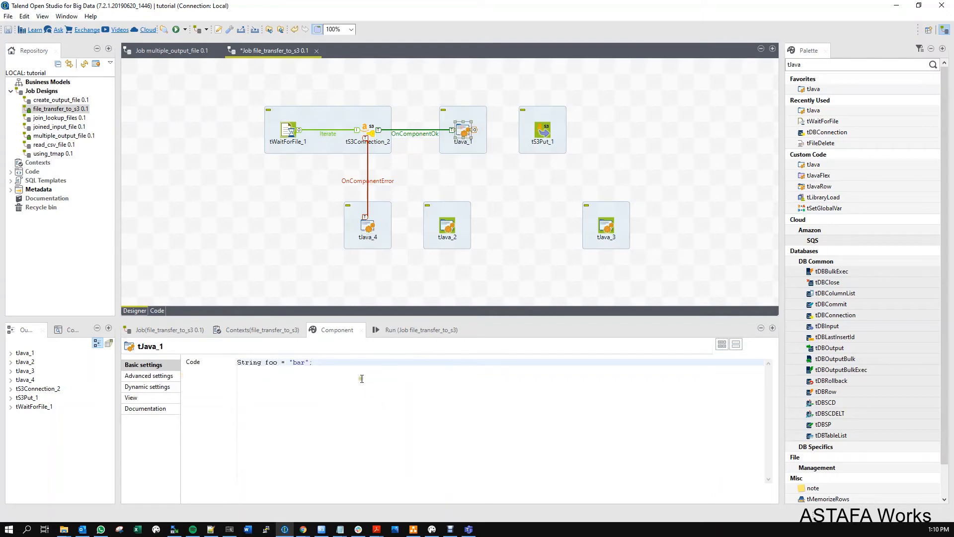
drag(359, 378, 184, 356)
key(ctrl+v)
Change the message printed by tJava_1 to "Connection to AWS estabished!".
click(324, 363)
double_click(324, 363)
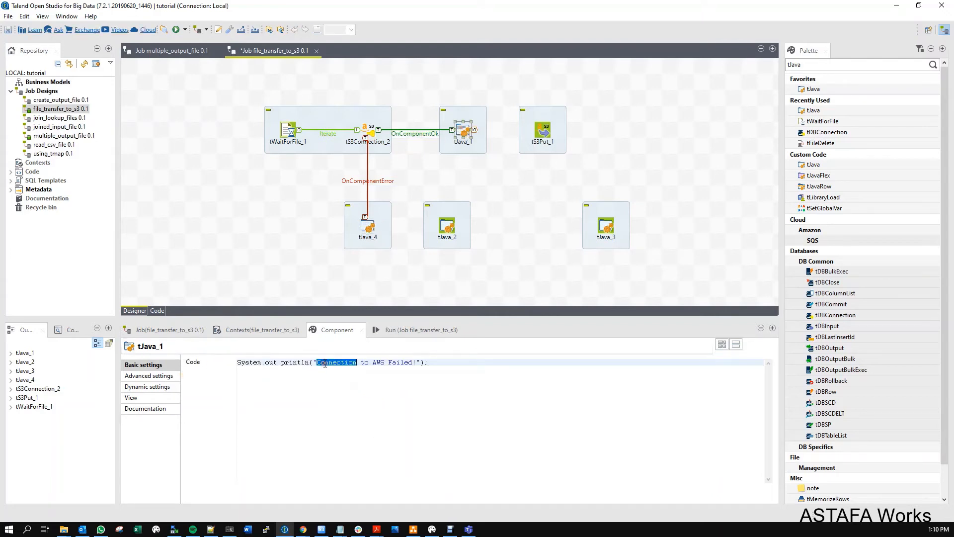
click(324, 363)
key(Delete)
key(Delete)
key(Delete)
key(Delete)
key(Delete)
text(estabished)
Add a second line to tJava_1's code: System.out.println("Transferring data to S3");.
key(Return)
key(ctrl+v)
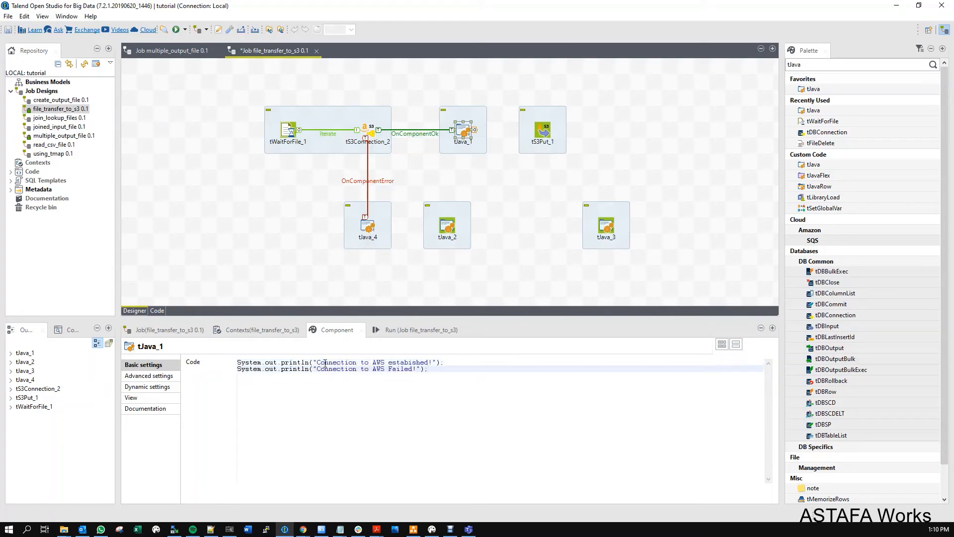
click(417, 368)
drag(416, 369, 316, 370)
key(BackSpace)
text(Traa)
key(BackSpace)
text(nsferring )
text(data to )
text(S#)
text(3");)
Paste the println statement as a third line in tJava_1 and change its message to "Filename: ".
key(Return)
key(ctrl+v)
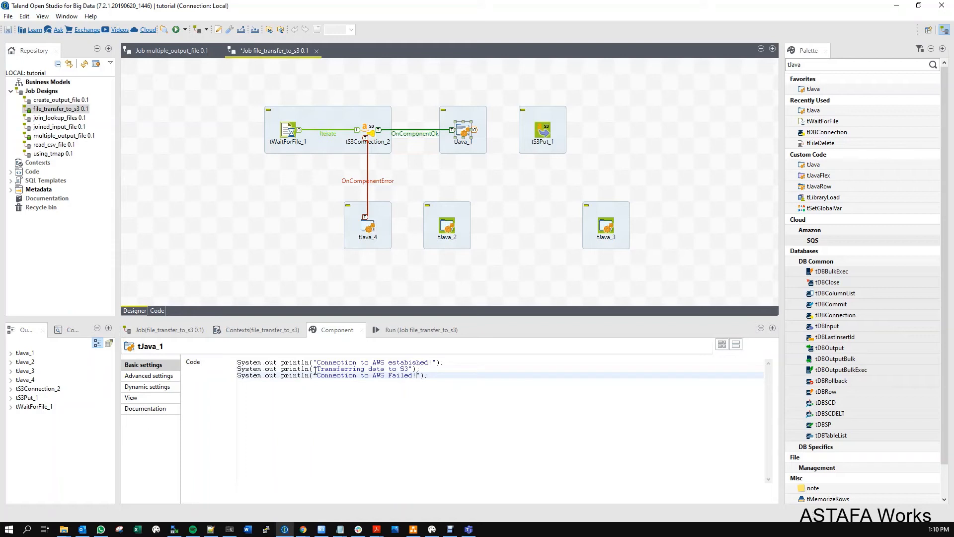
key(BackSpace)
key(BackSpace)
key(BackSpace)
key(BackSpace)
key(BackSpace)
key(BackSpace)
key(BackSpace)
key(BackSpace)
key(BackSpace)
key(BackSpace)
key(BackSpace)
key(BackSpace)
key(BackSpace)
key(BackSpace)
key(BackSpace)
key(BackSpace)
key(BackSpace)
key(BackSpace)
key(BackSpace)
key(BackSpace)
text(Fil)
text(ename)
text(:)
Append the tWaitForFile_1.FILENAME global variable to the "Filename: " message in tJava_1's third println line.
text(aitf)
key(BackSpace)
key(BackSpace)
key(BackSpace)
key(BackSpace)
text(ait)
key(ctrl+space)
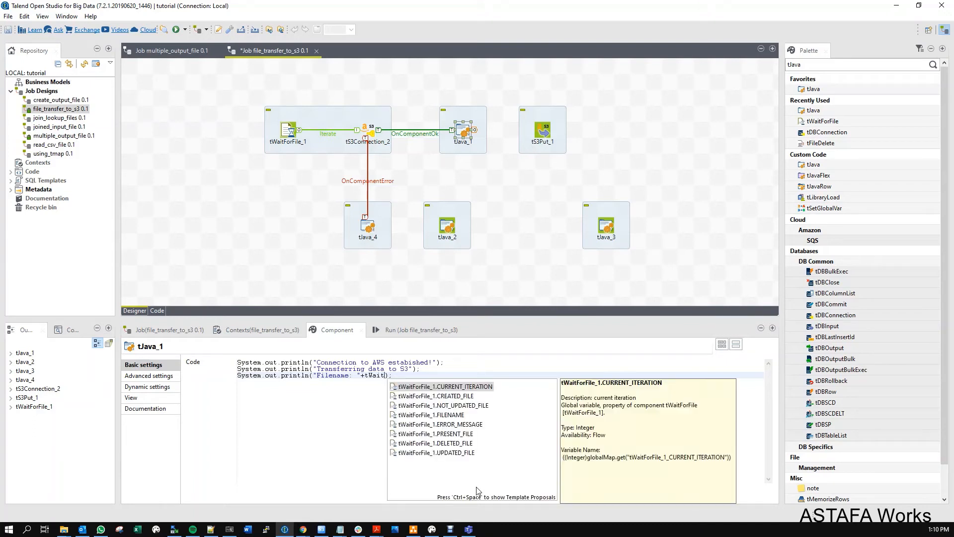
double_click(451, 415)
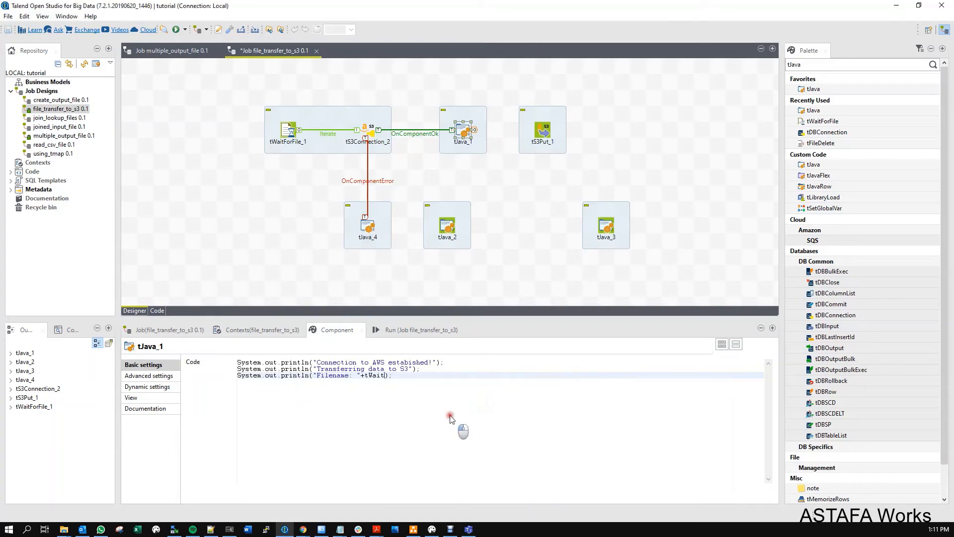
click(594, 375)
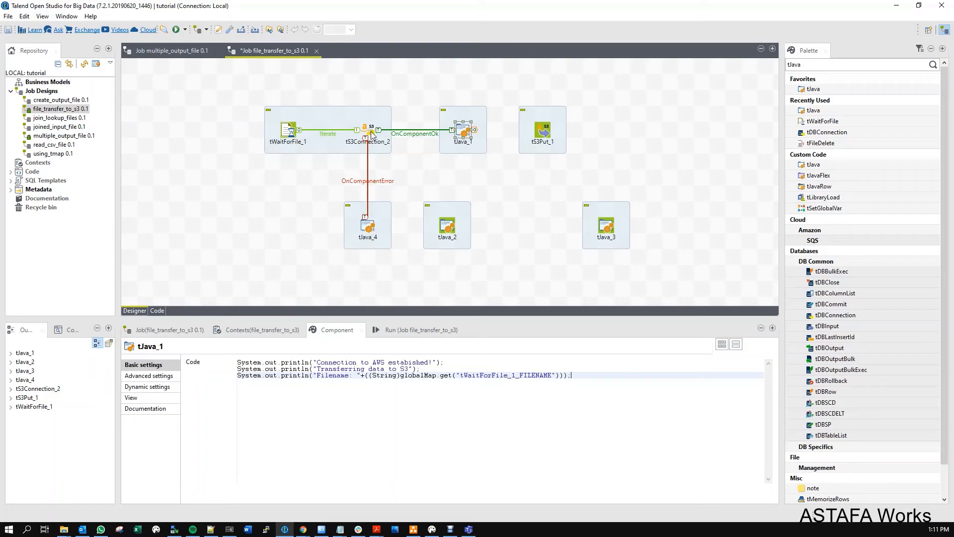
Link tJava_1 to tS3Put_1 with an Iterate row and move tJava_2 closer to tJava_3.
click(463, 130)
right_click(469, 135)
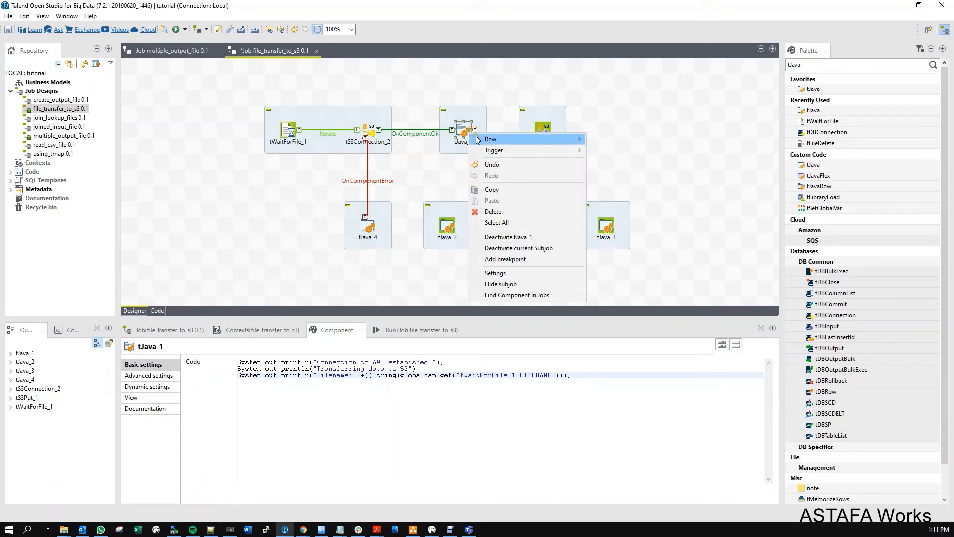
mouse_move(492, 142)
click(610, 150)
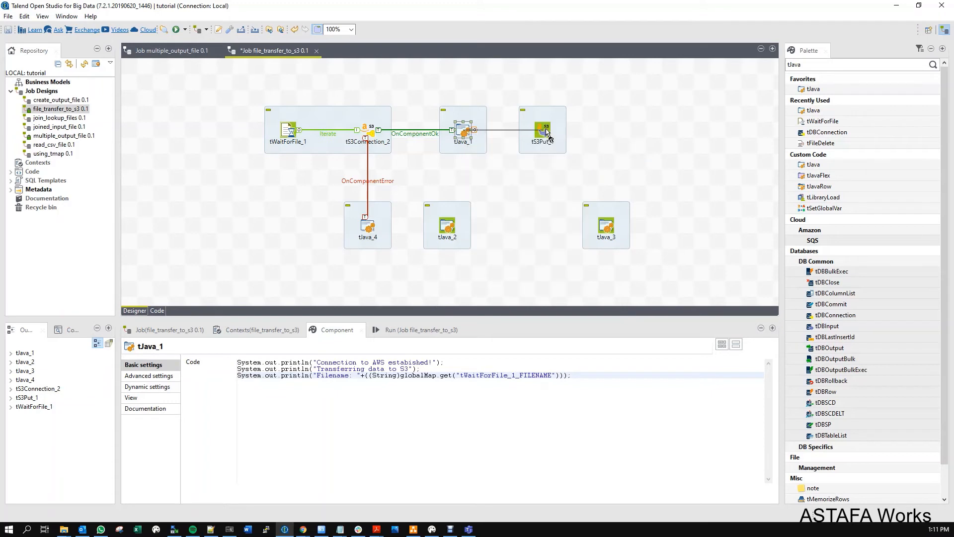
click(544, 131)
drag(451, 235, 512, 229)
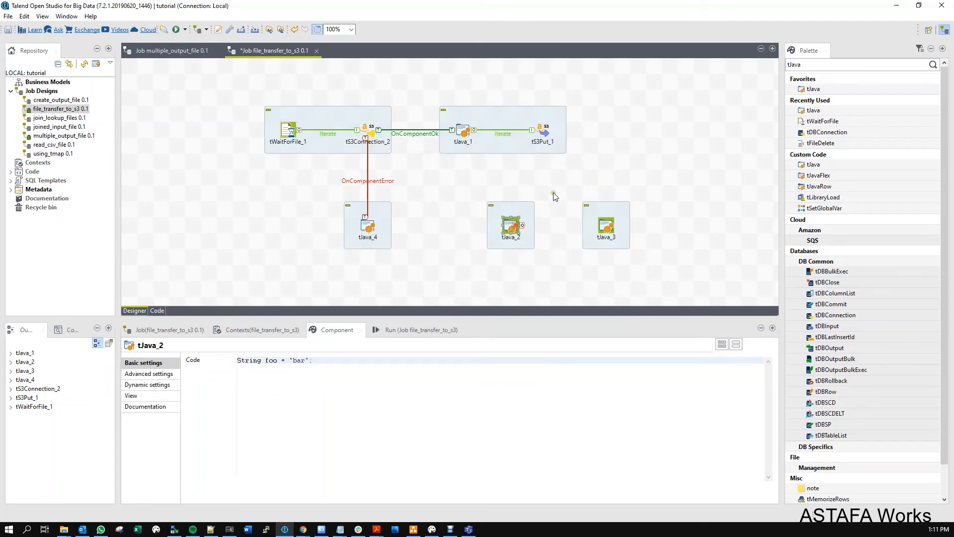
Set tS3Put_1's bucket to "halim-bucket-dev" and its key to "archive/"+((String)globalMap.get("tWaitForFile_1_FILENAME")).
click(545, 132)
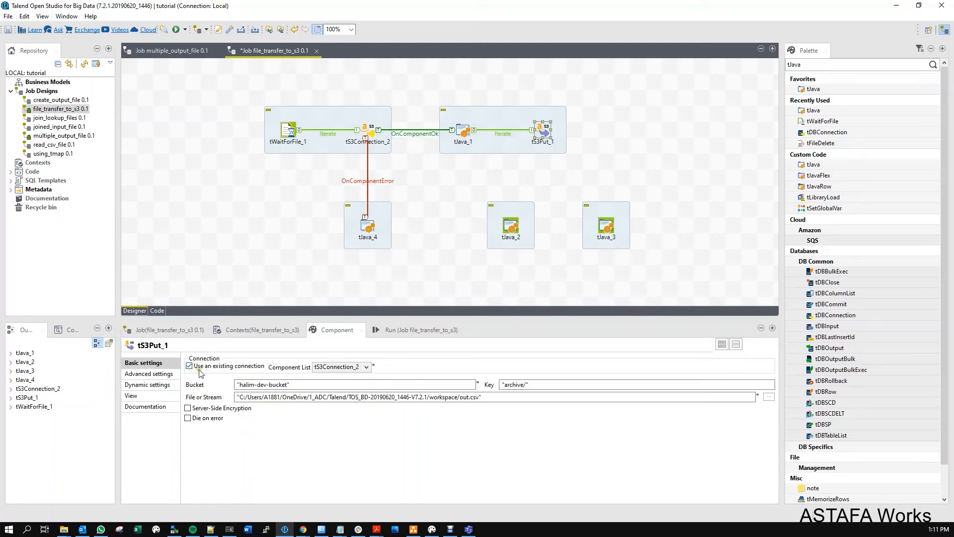
click(287, 383)
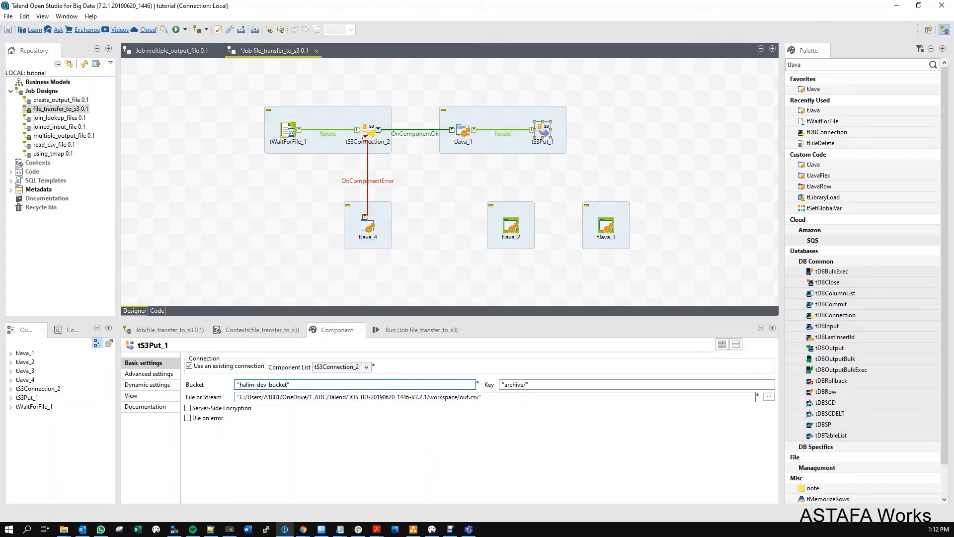
click(517, 384)
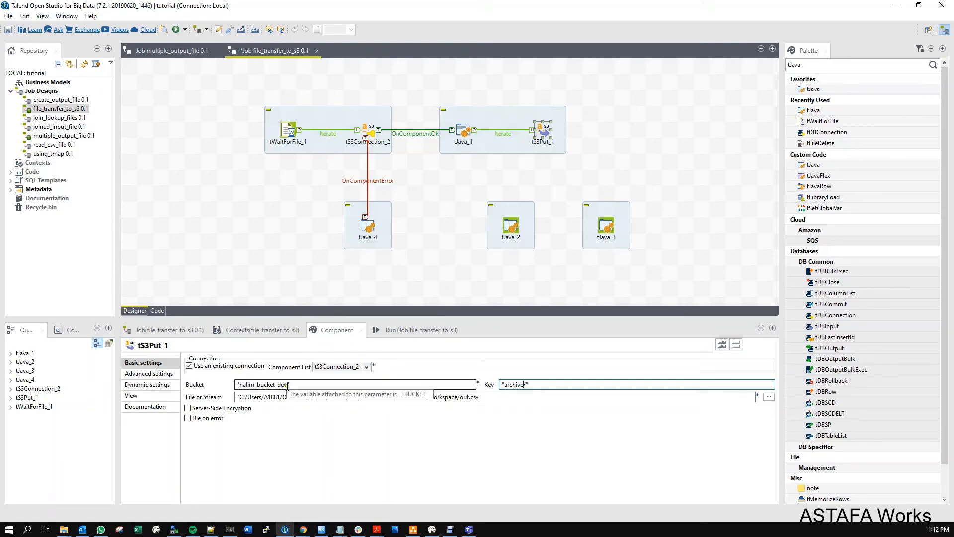
click(525, 384)
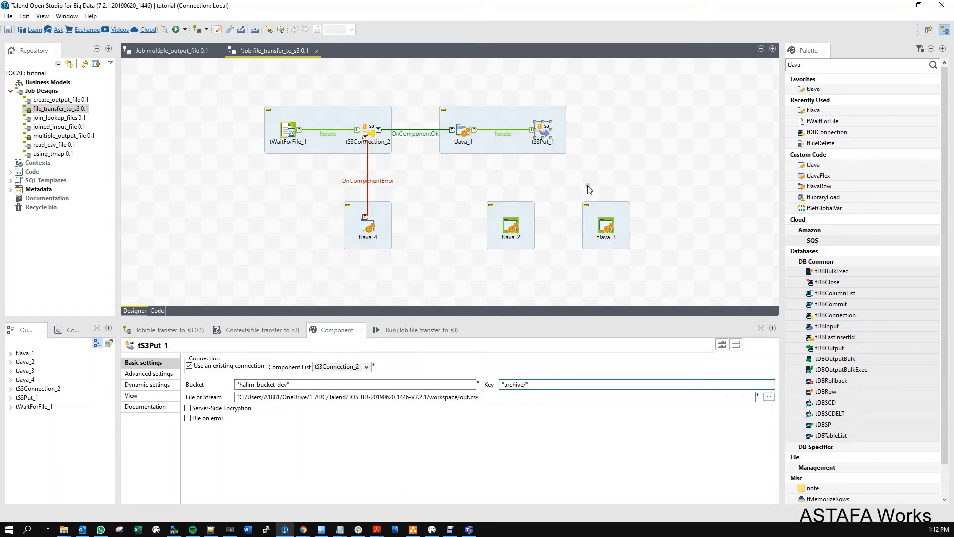
click(525, 384)
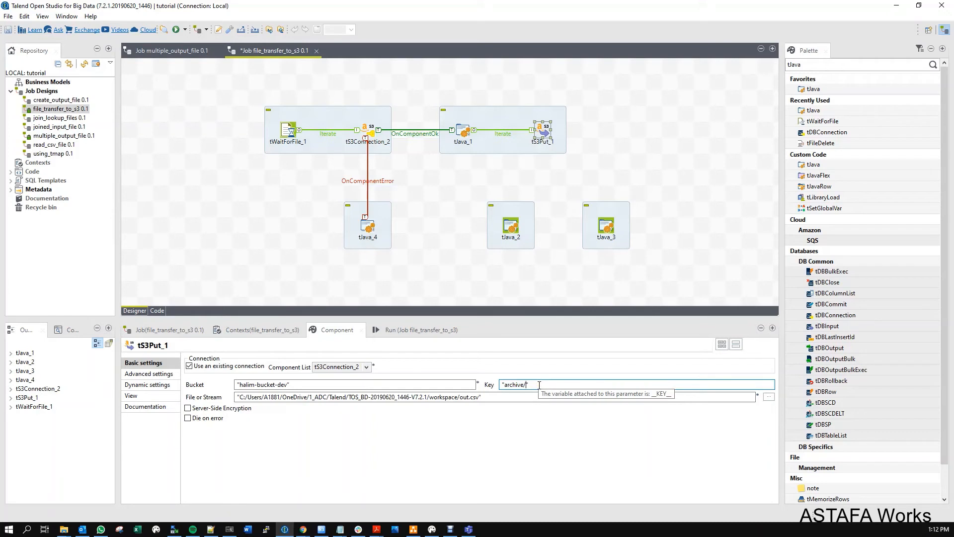
click(539, 385)
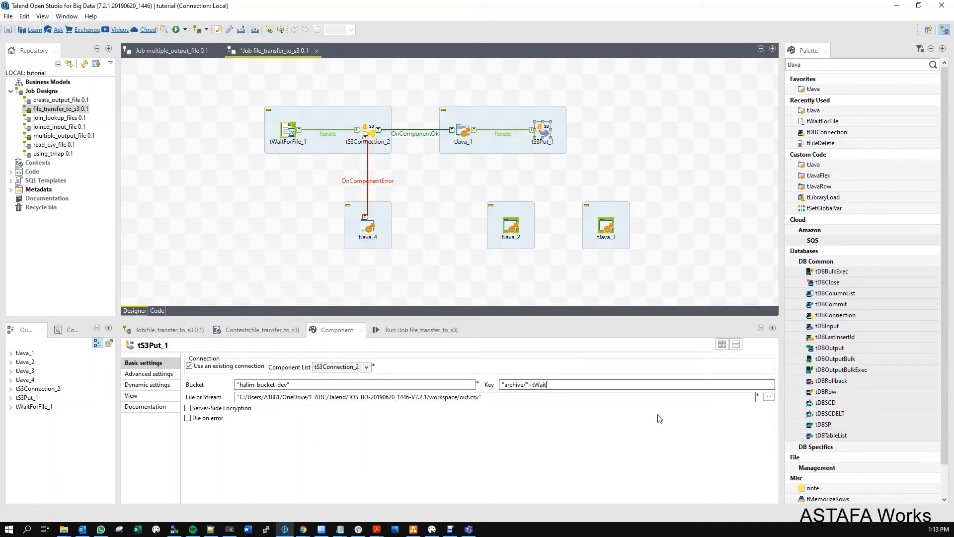
key(ctrl+space)
double_click(614, 435)
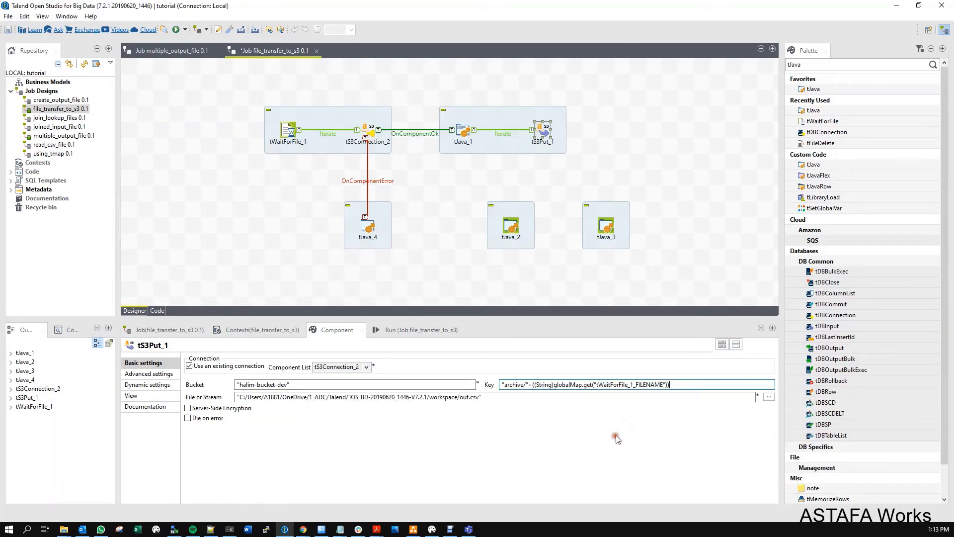
Replace tS3Put_1's File or Stream path with the tWaitForFile_1.CREATED_FILE variable and check it against tWaitForFile_1's settings.
click(547, 397)
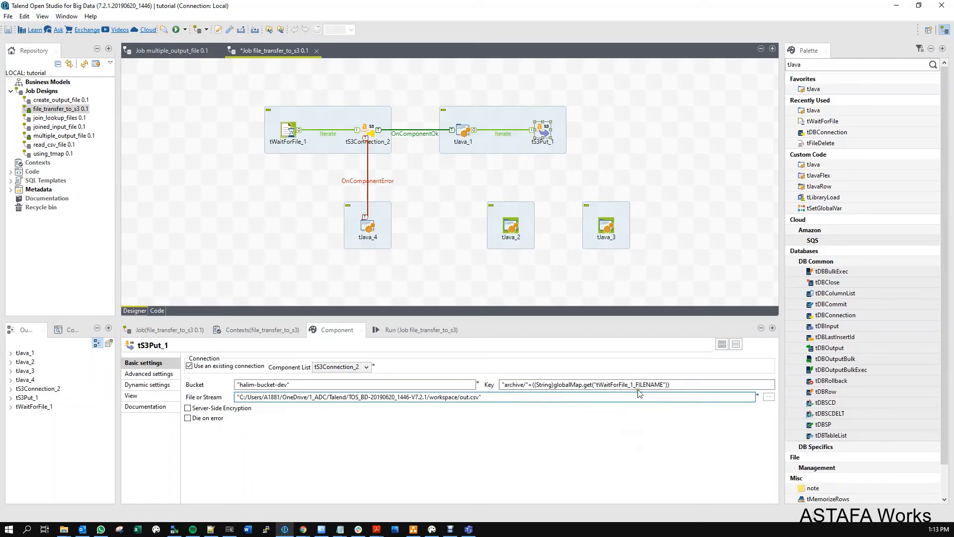
triple_click(497, 398)
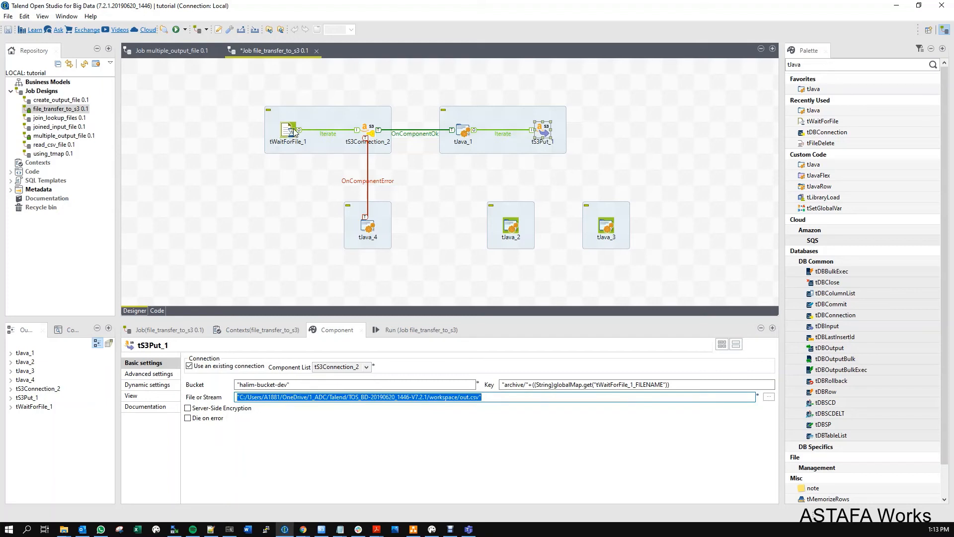
key(BackSpace)
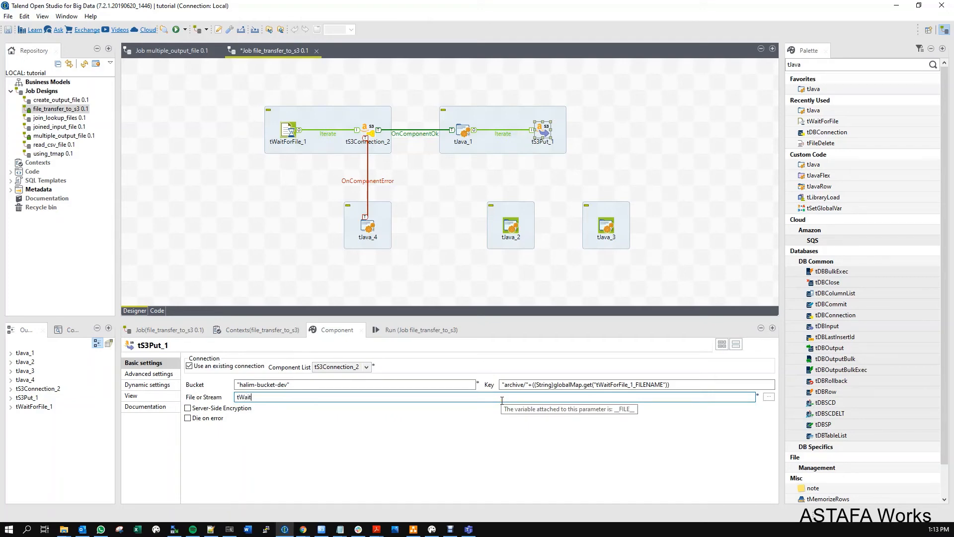
key(ctrl+space)
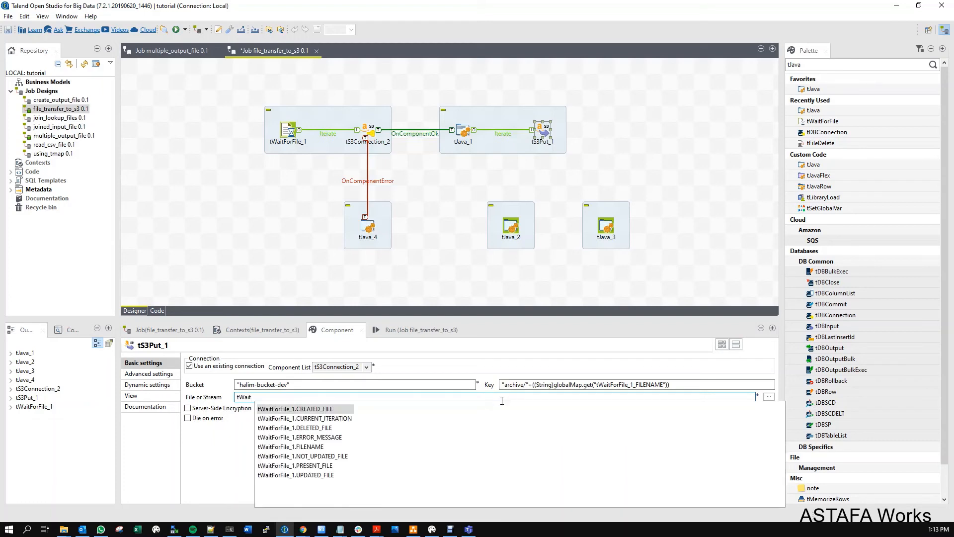
double_click(308, 414)
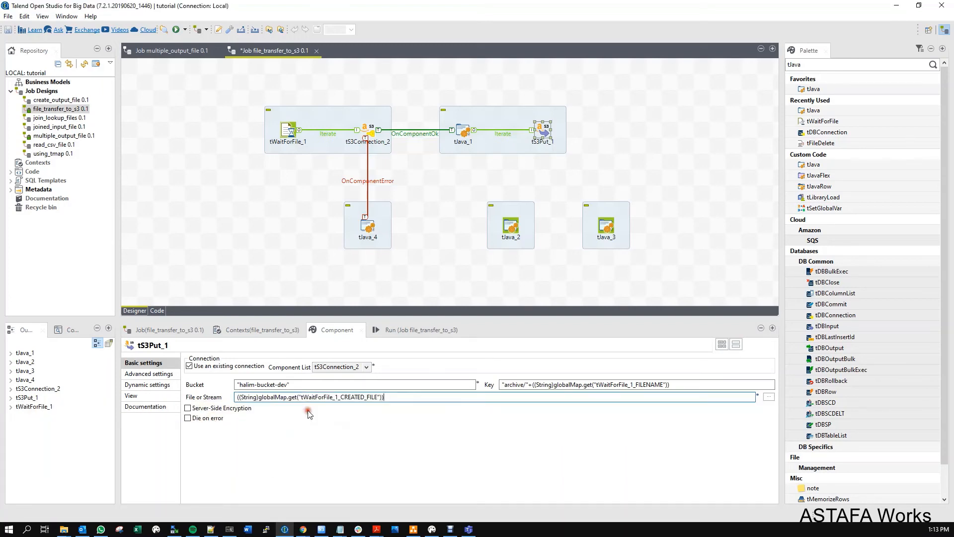
click(287, 130)
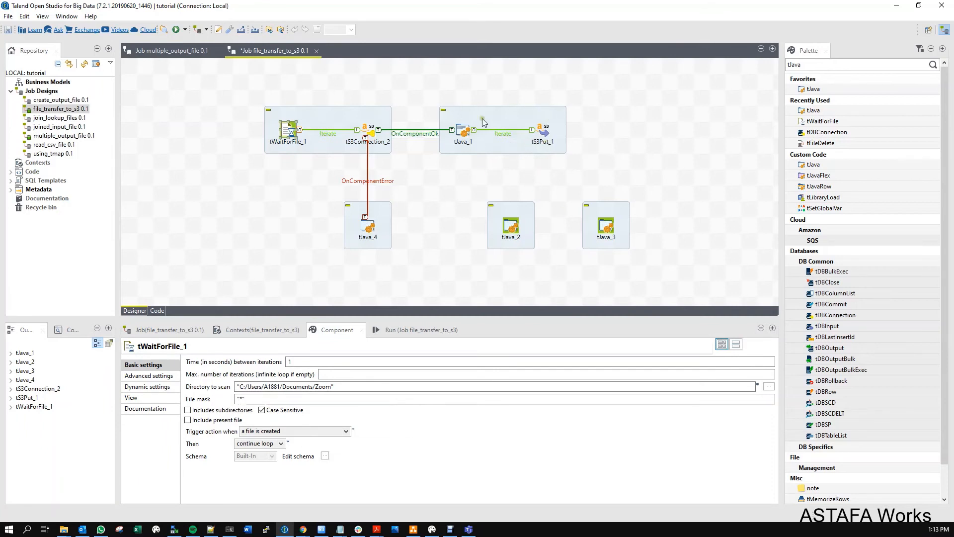
click(545, 131)
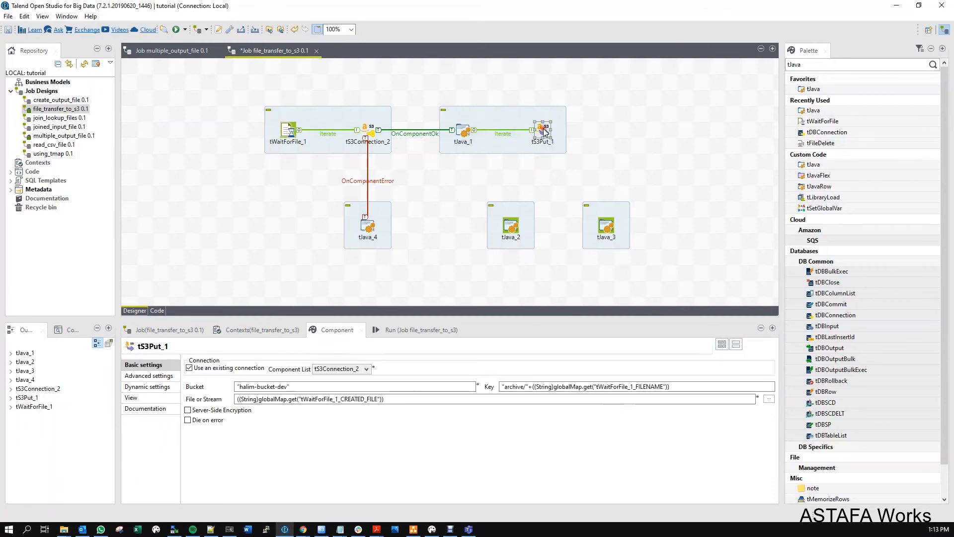
click(393, 400)
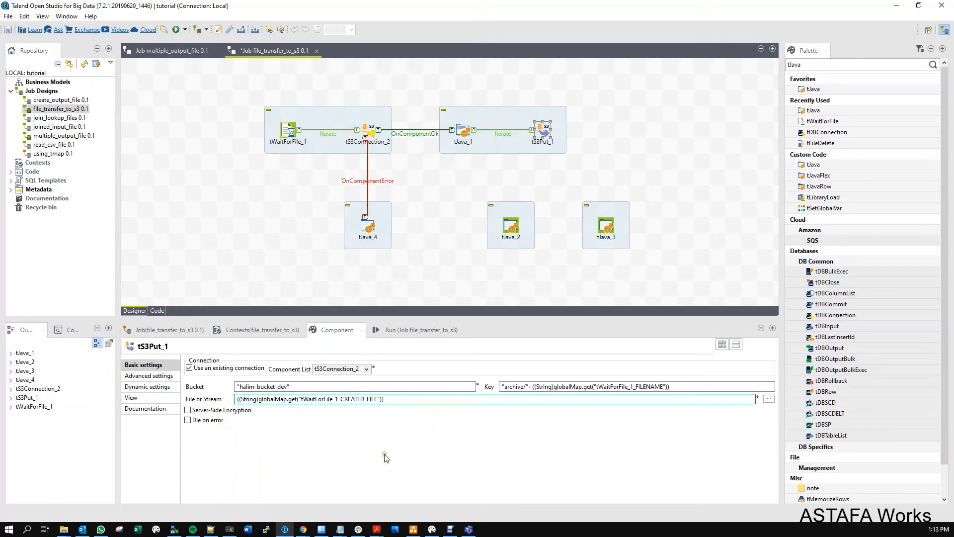
Link tS3Put_1 to tJava_2 with an On Component Ok trigger and to tJava_3 with an On Component Error trigger.
right_click(544, 133)
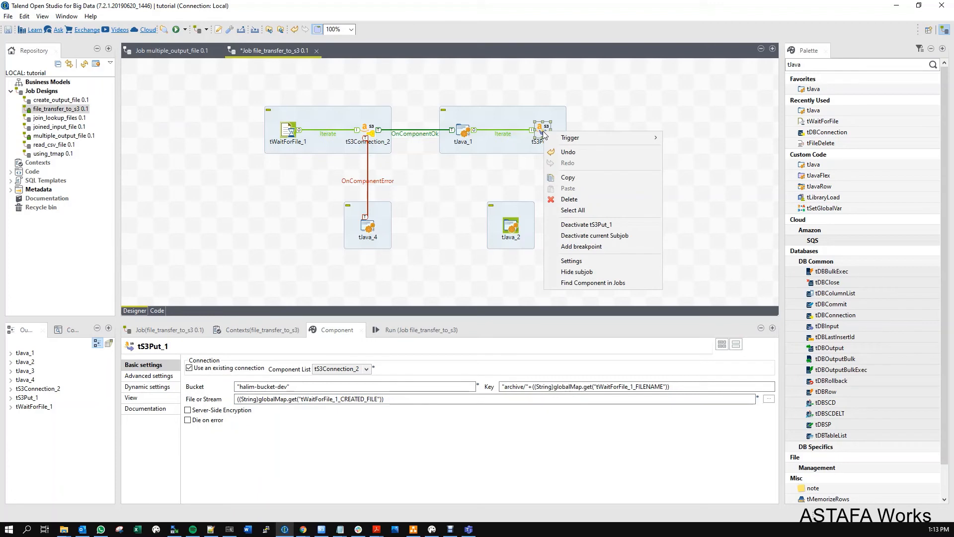
mouse_move(549, 137)
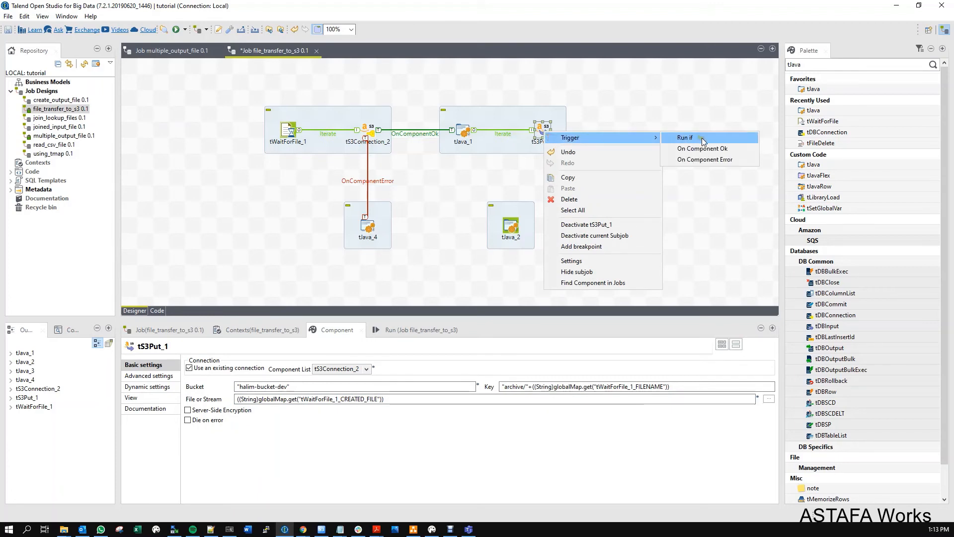
click(716, 148)
click(517, 221)
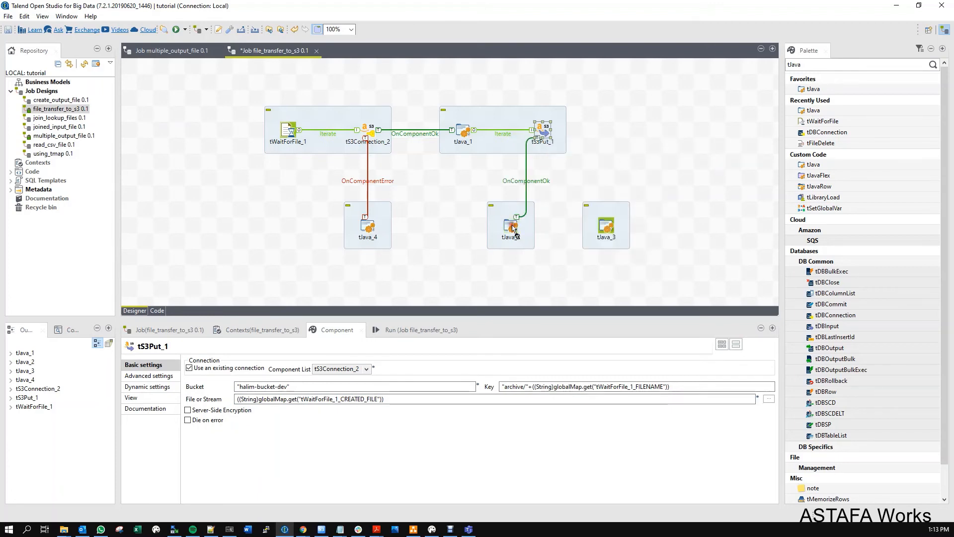
right_click(544, 134)
mouse_move(609, 139)
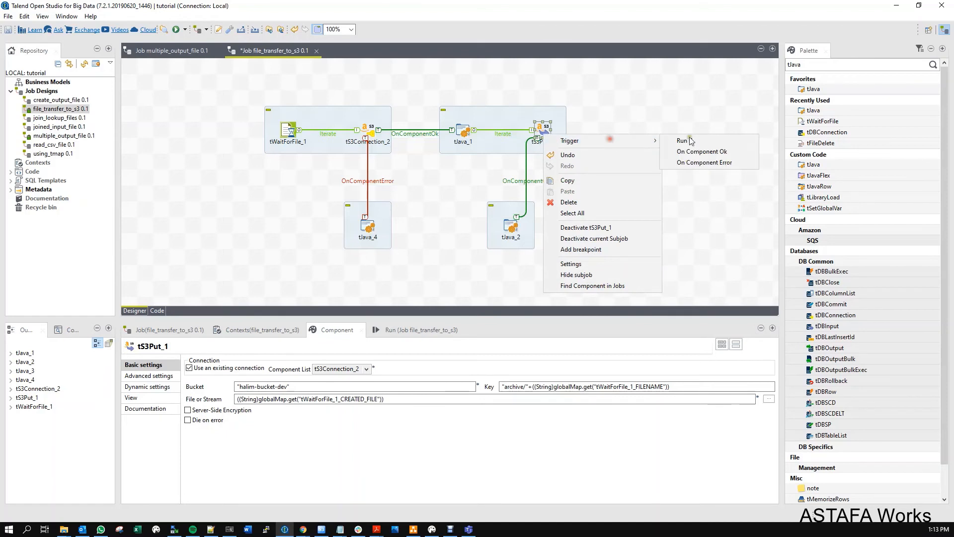
click(711, 163)
click(616, 238)
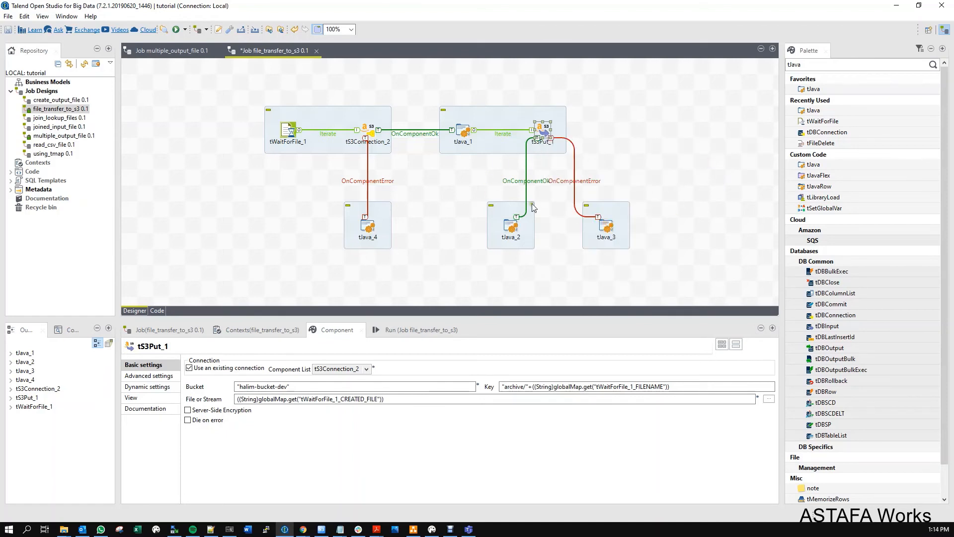
click(525, 184)
click(541, 137)
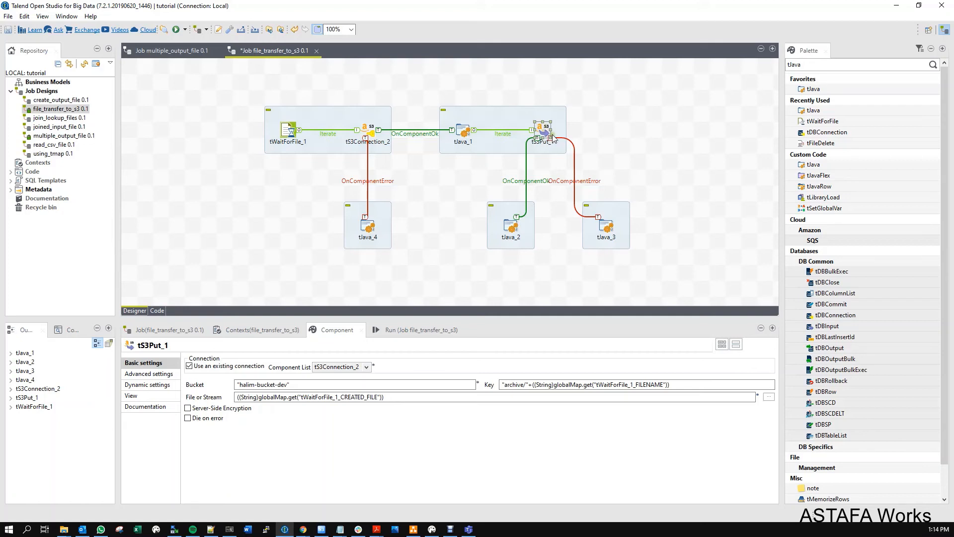
Replace tJava_2's default code with a copy of the three println lines from tJava_1.
click(610, 230)
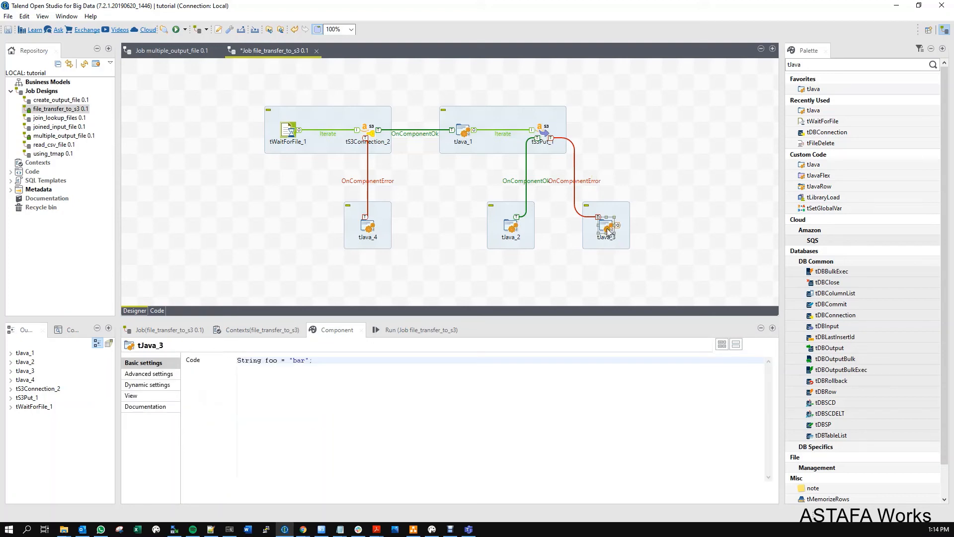
click(511, 227)
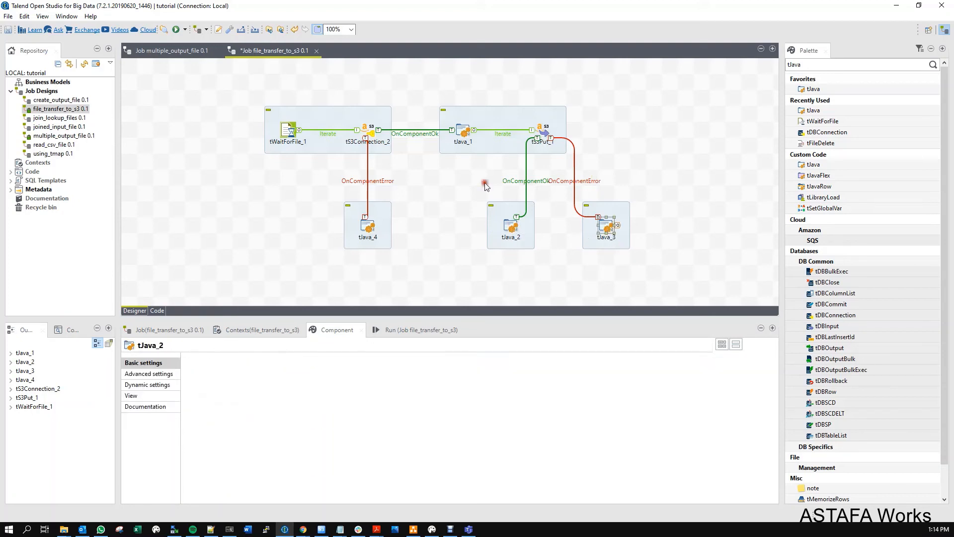
click(461, 134)
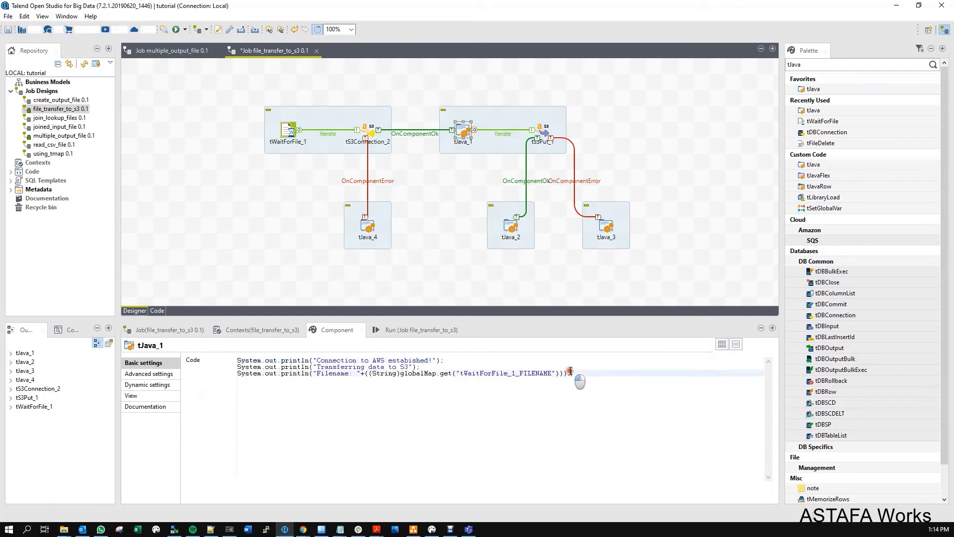
drag(571, 373, 237, 359)
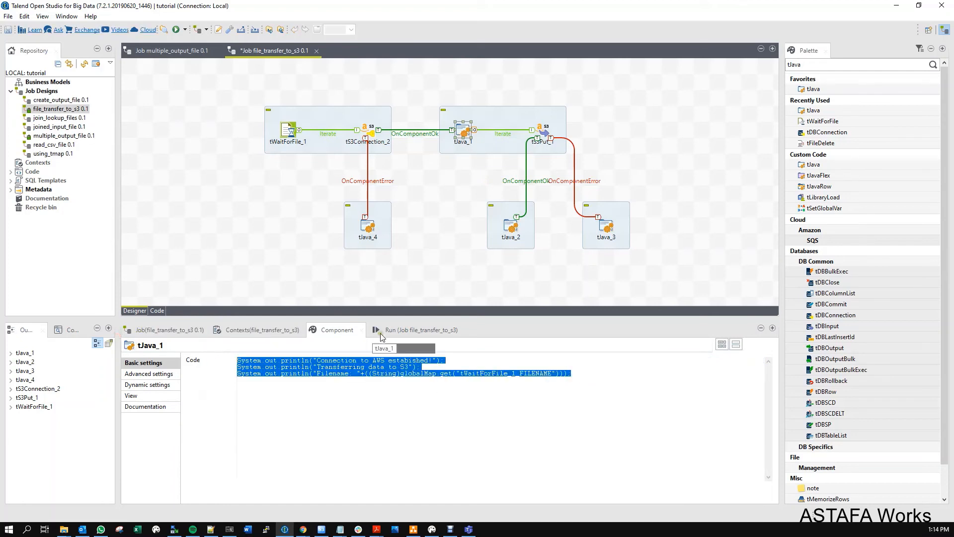
click(511, 227)
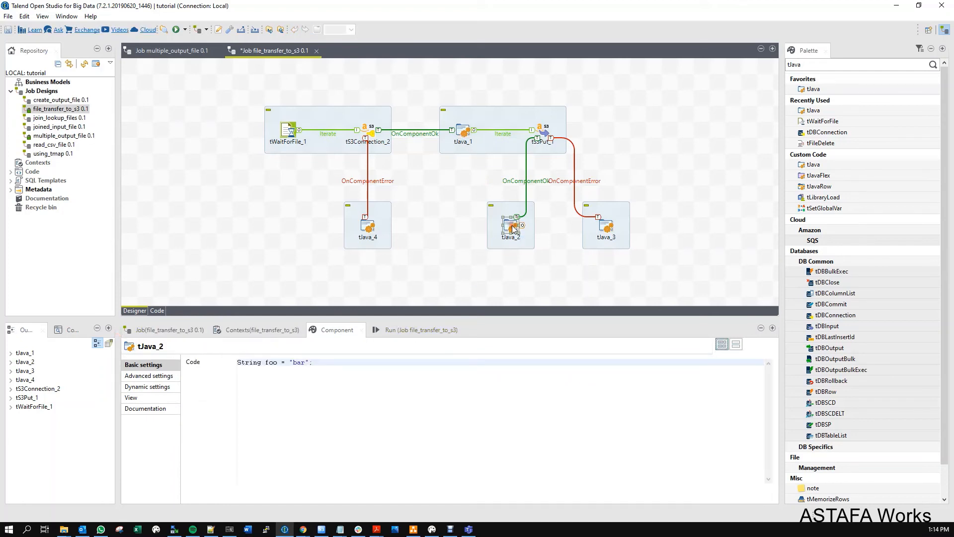
drag(314, 362, 237, 362)
text(System.out.println("Connection to AWS estabished"); System.out.println("Transferring data to S3"); System.out.println("Filename: "+((String)globalMap.get("tWaitForFile_1_FILENAME")));)
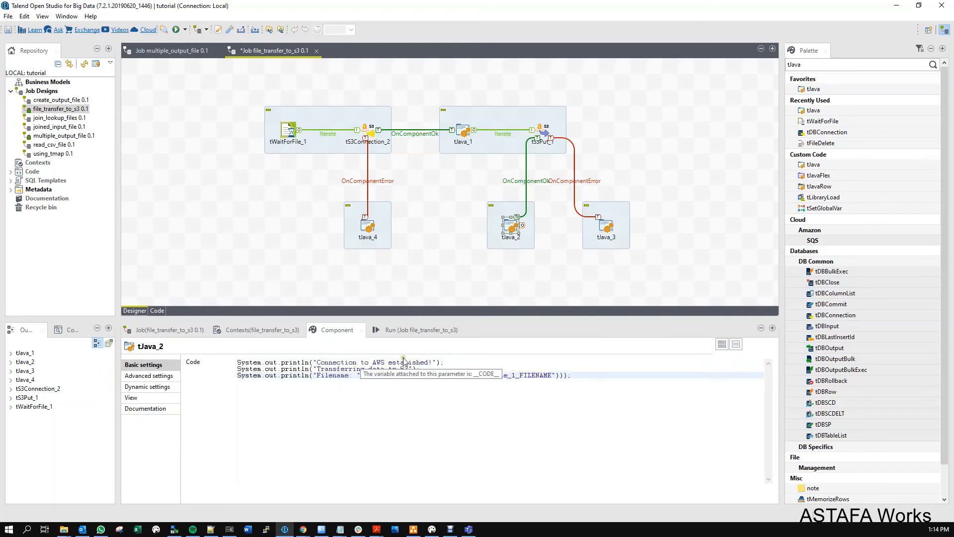
Change the message in tJava_2's first println line to "File transfered successfully!".
drag(428, 362, 317, 364)
key(Delete)
key(Delete)
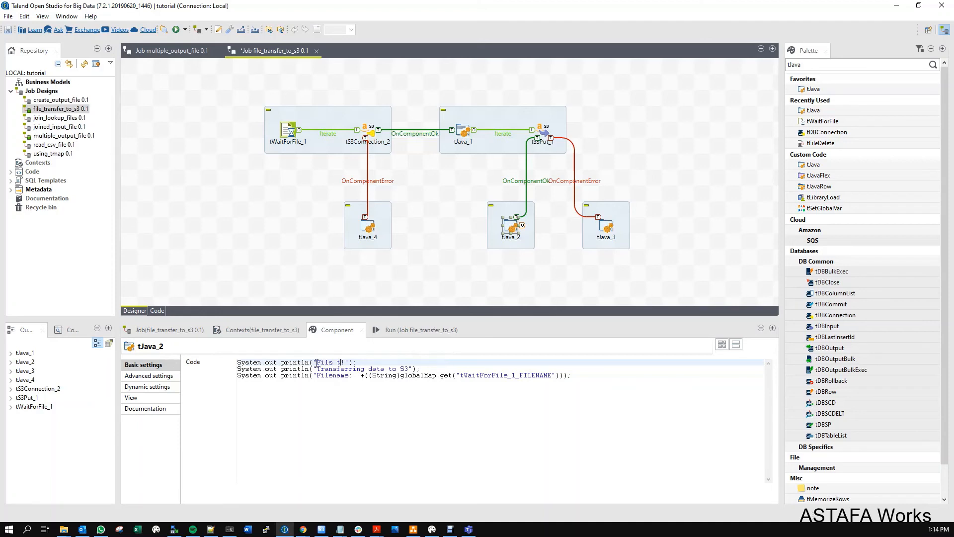
text(File tr)
text(red successfully!)
Delete the "Transferring data to S3" println line from tJava_2, leaving no blank line.
key(Down)
key(End)
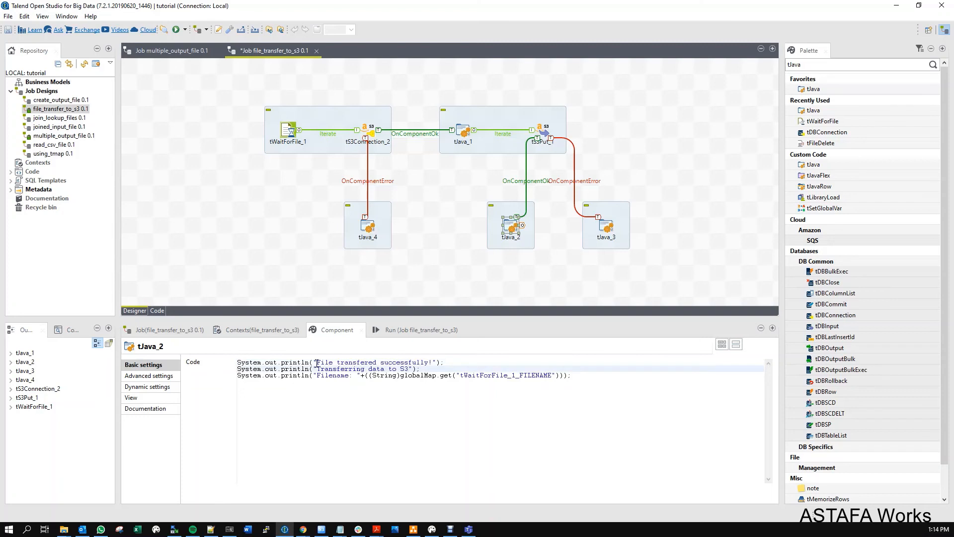
key(BackSpace)
key(BackSpace)
key(BackSpace)
key(BackSpace)
key(BackSpace)
key(BackSpace)
key(BackSpace)
key(BackSpace)
key(BackSpace)
key(BackSpace)
key(BackSpace)
key(BackSpace)
key(BackSpace)
key(BackSpace)
key(BackSpace)
key(BackSpace)
key(BackSpace)
key(BackSpace)
key(BackSpace)
key(BackSpace)
key(BackSpace)
key(BackSpace)
key(BackSpace)
key(BackSpace)
key(BackSpace)
key(BackSpace)
key(BackSpace)
key(BackSpace)
key(BackSpace)
key(BackSpace)
key(BackSpace)
key(BackSpace)
key(BackSpace)
key(BackSpace)
key(BackSpace)
key(BackSpace)
key(BackSpace)
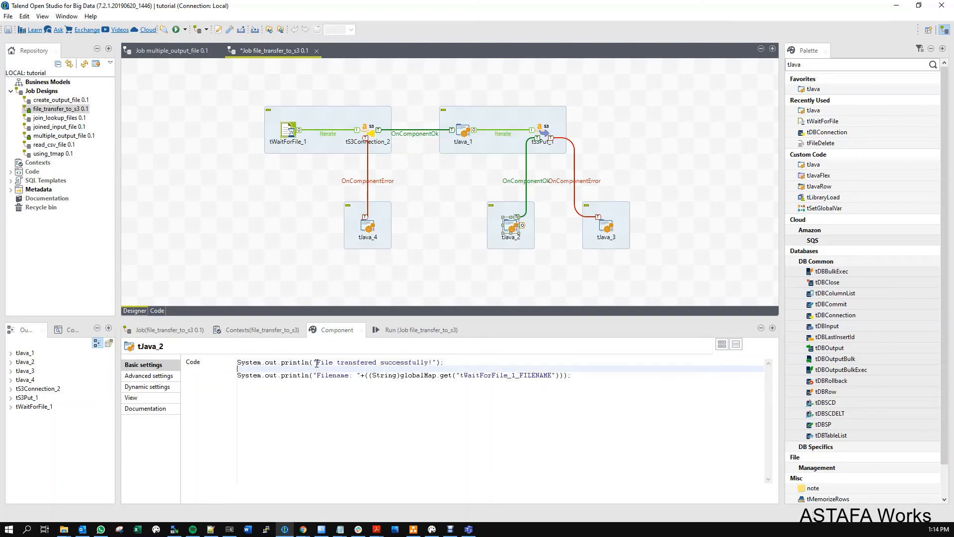
key(Delete)
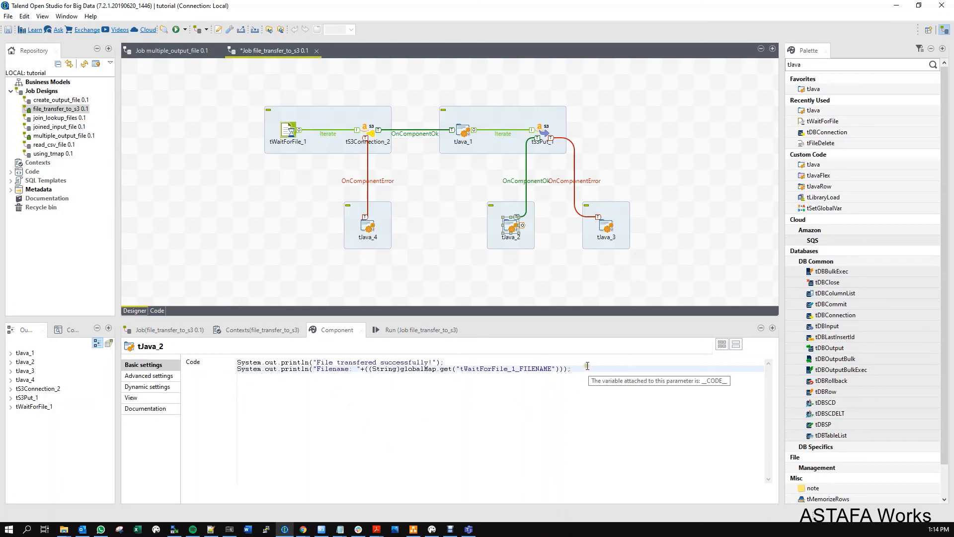
Replace tJava_3's default code with a copy of the first println line from tJava_2.
drag(561, 362, 234, 360)
key(ctrl+c)
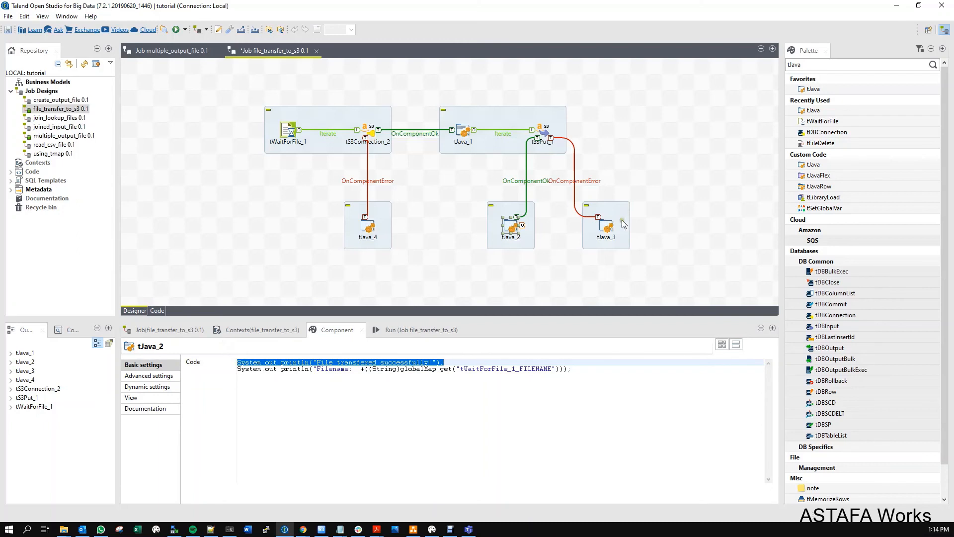
click(606, 229)
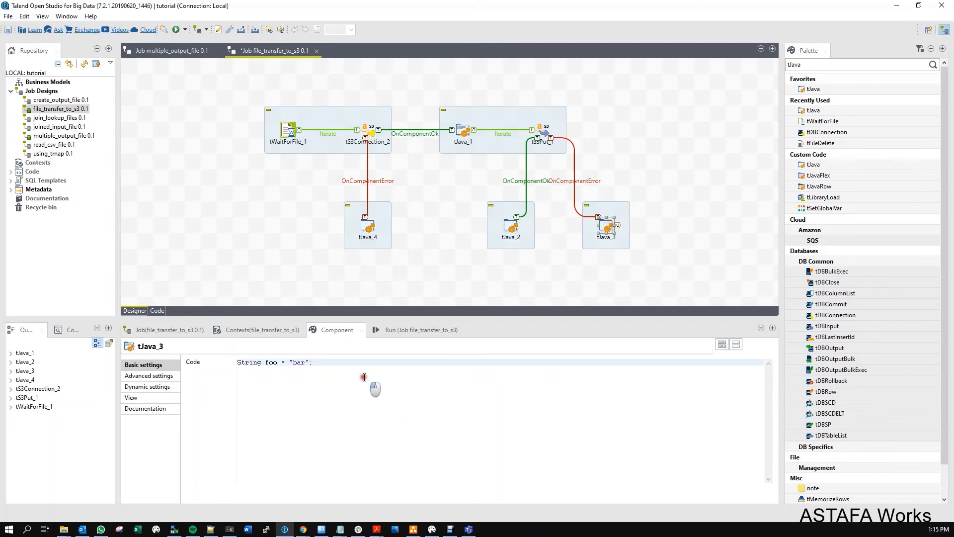
drag(364, 377, 116, 366)
key(ctrl+v)
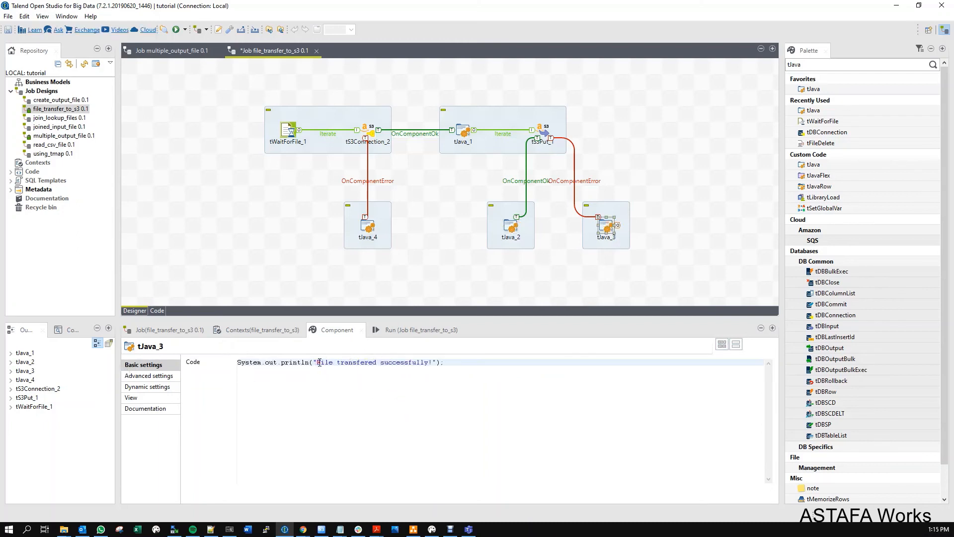
Change the println message in tJava_3 to "Something wrong with the File transfer".
text(Something wor)
key(BackSpace)
key(BackSpace)
text(rong with)
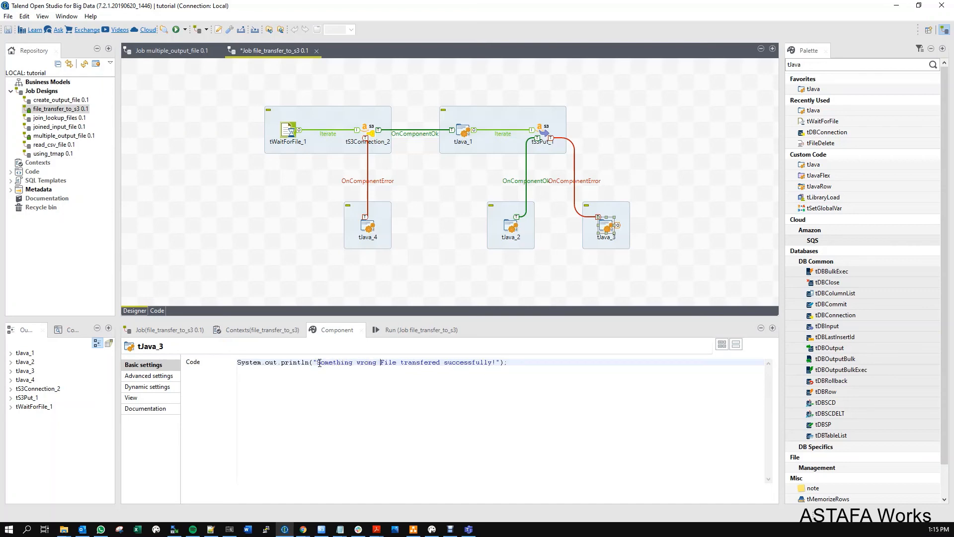
text( the)
drag(527, 362, 464, 362)
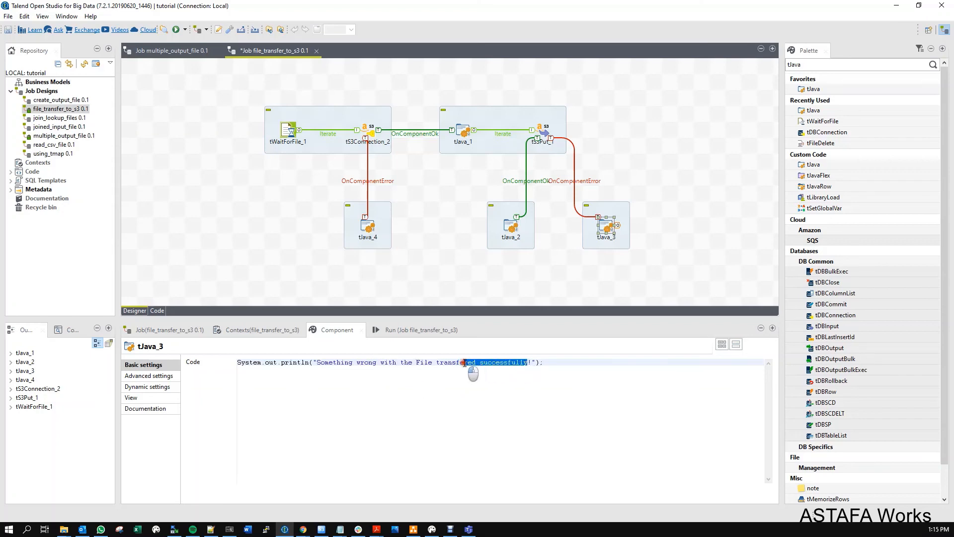
key(BackSpace)
Add a second println line to tJava_3 that prints "Error Message: ".
key(Return)
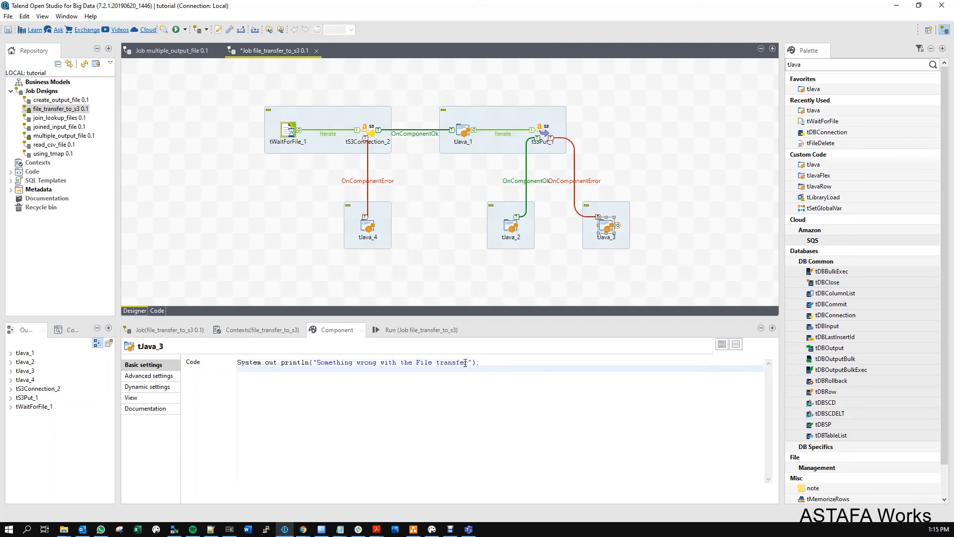
key(ctrl+v)
key(BackSpace)
key(BackSpace)
key(BackSpace)
key(BackSpace)
key(BackSpace)
key(BackSpace)
key(BackSpace)
key(BackSpace)
key(BackSpace)
key(BackSpace)
key(BackSpace)
key(BackSpace)
key(BackSpace)
key(BackSpace)
key(BackSpace)
key(BackSpace)
key(BackSpace)
key(BackSpace)
key(BackSpace)
key(BackSpace)
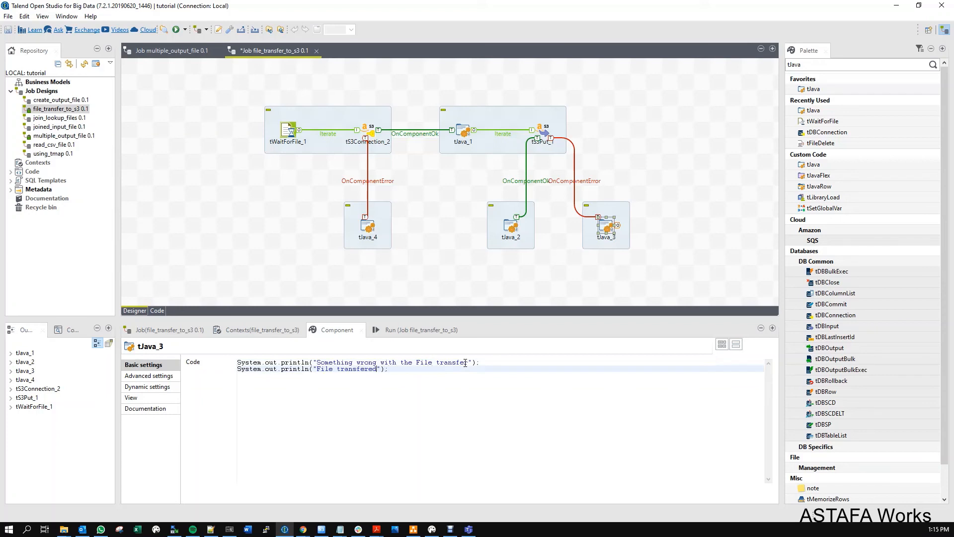
text(Error Message:)
Append +tS3P after "Error Message: " in tJava_3's second println and request code completion for the tS3Put_1 variables.
click(542, 130)
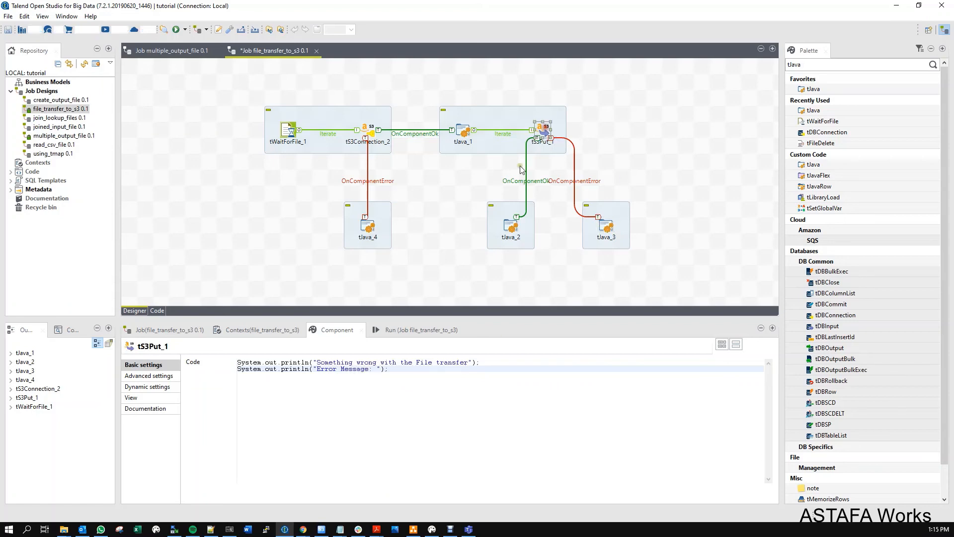
click(606, 226)
click(377, 366)
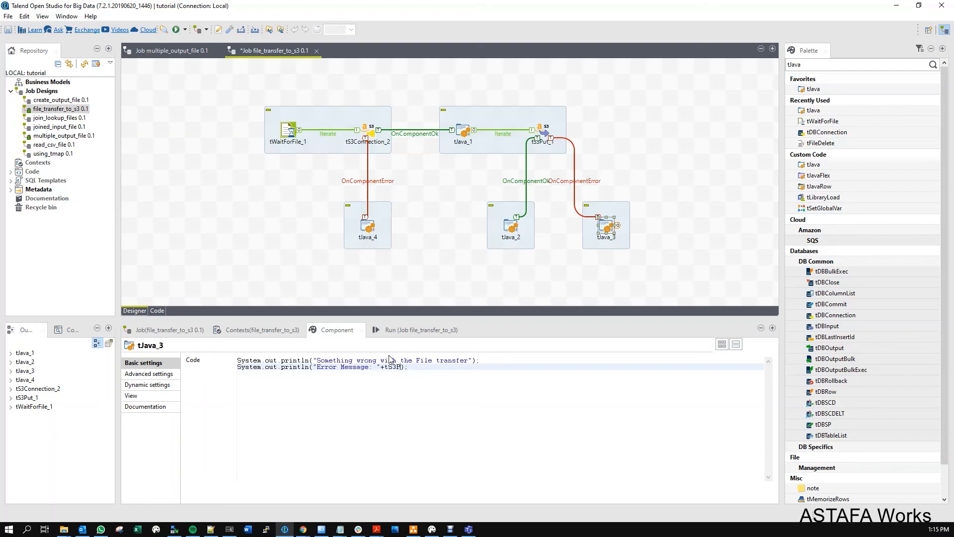
text(+tS3P)
key(ctrl+space)
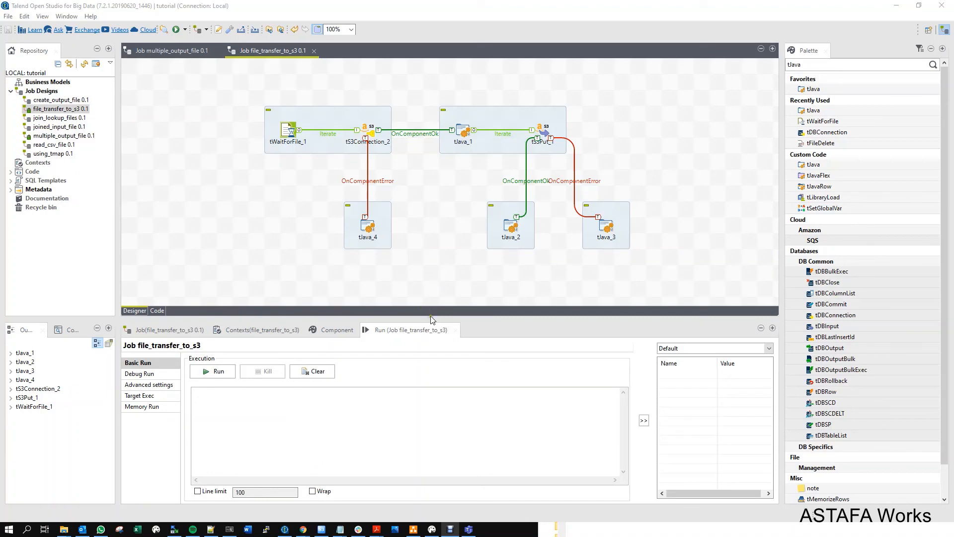
Run the file_transfer_to_s3 job and bring up tWaitForFile_1's settings to check the scanned directory.
click(324, 121)
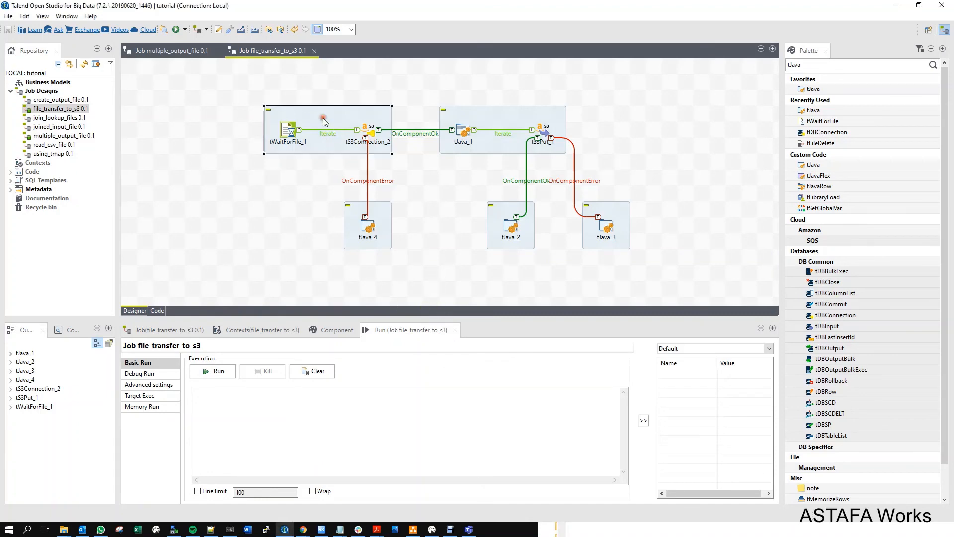
click(176, 30)
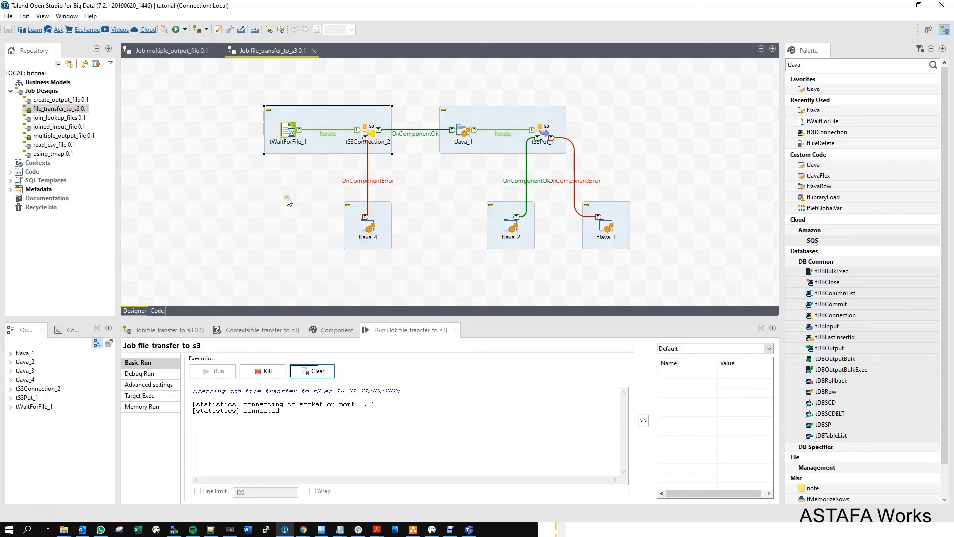
click(288, 132)
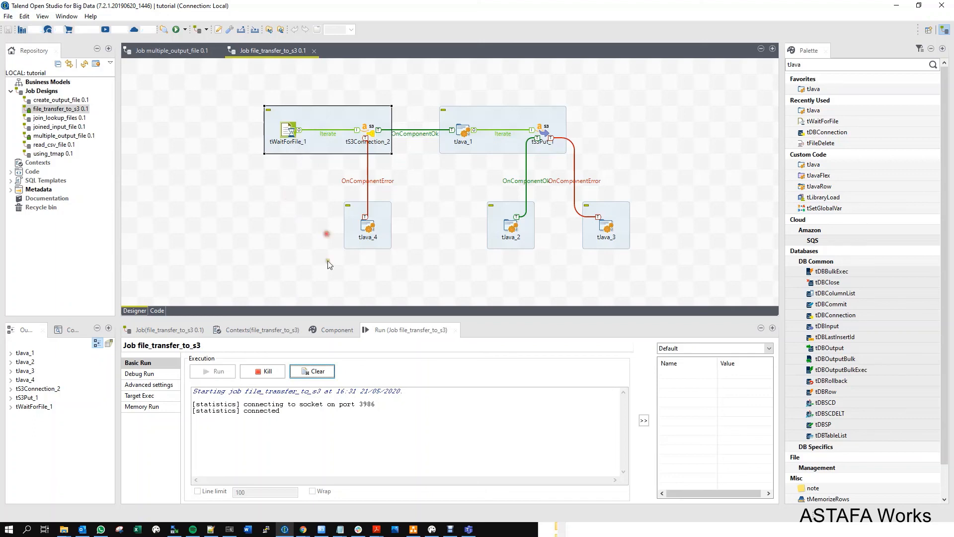
click(336, 330)
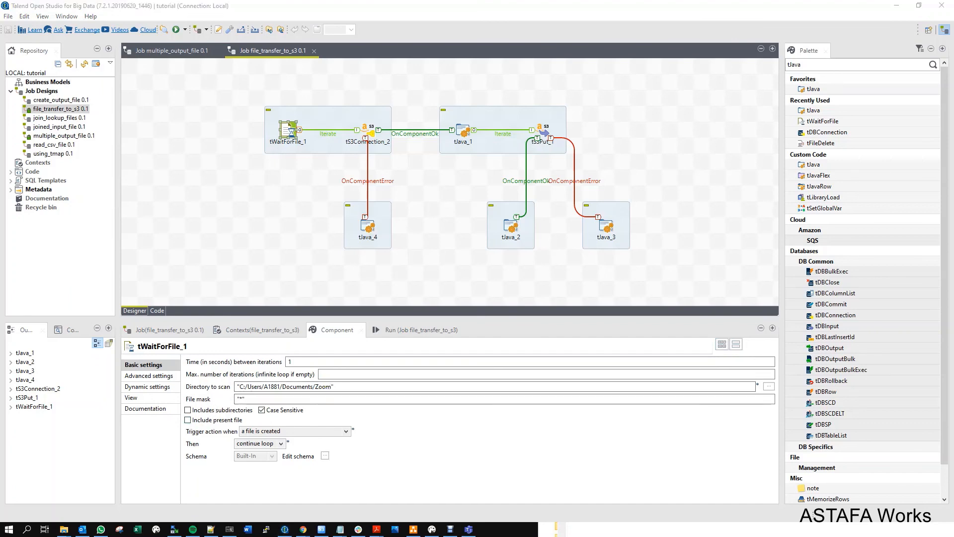
Switch to File Explorer and delete sample_out.csv from the Documents\Zoom folder.
key(alt+Tab)
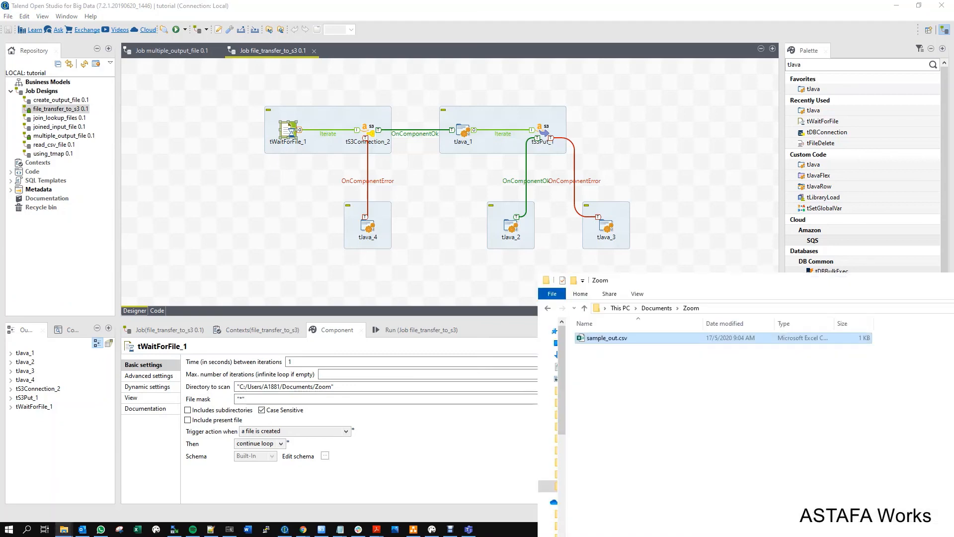
click(645, 389)
click(615, 338)
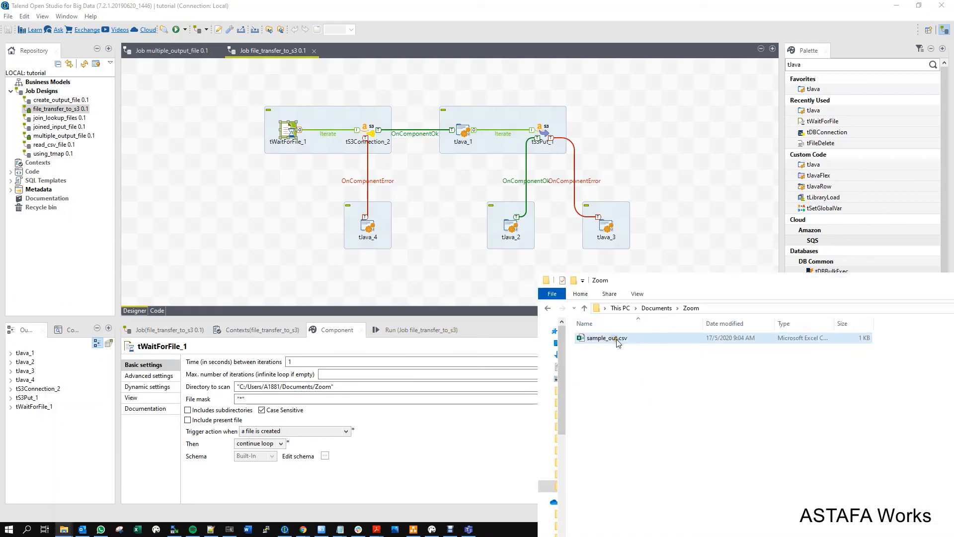
click(632, 337)
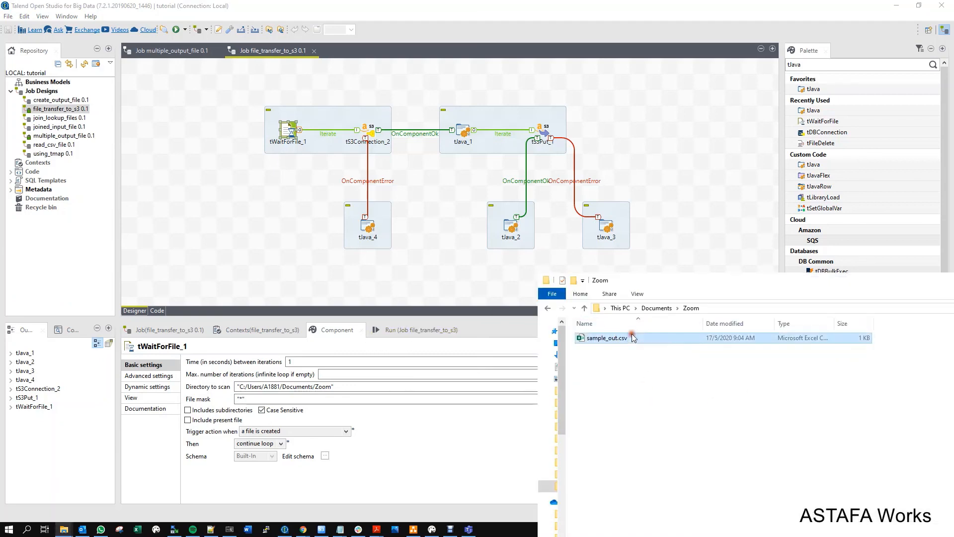
key(Delete)
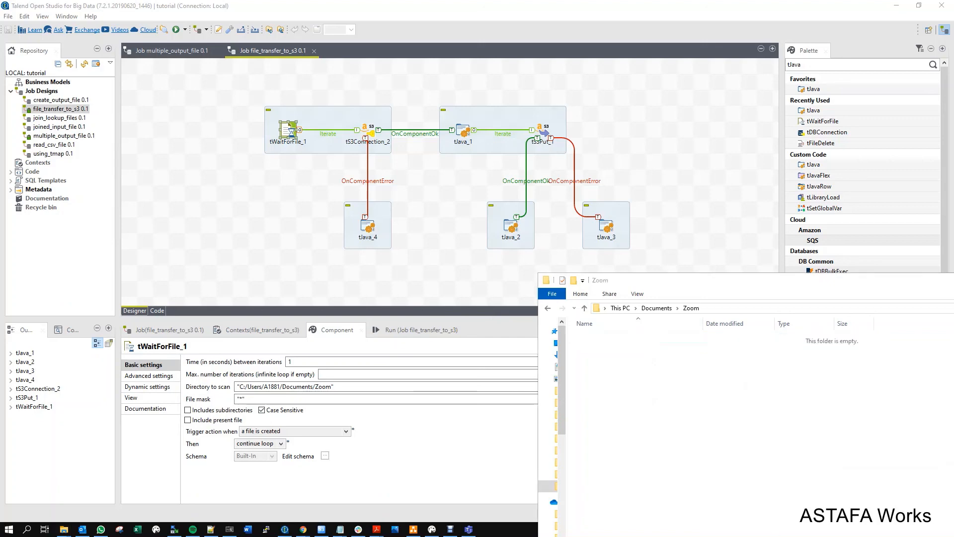
Switch to the read_csv_file folder in File Explorer and copy tranx_data.csv.
key(alt+Tab)
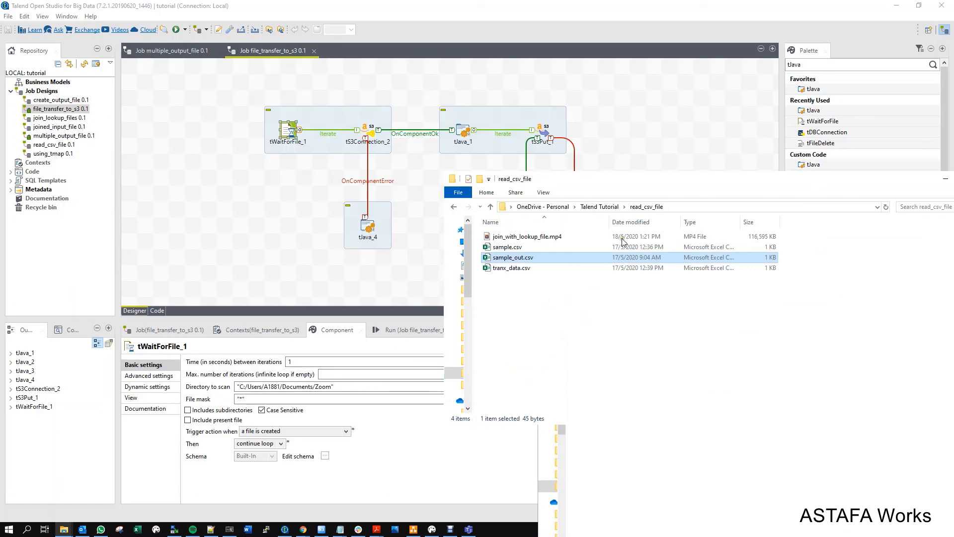
click(517, 269)
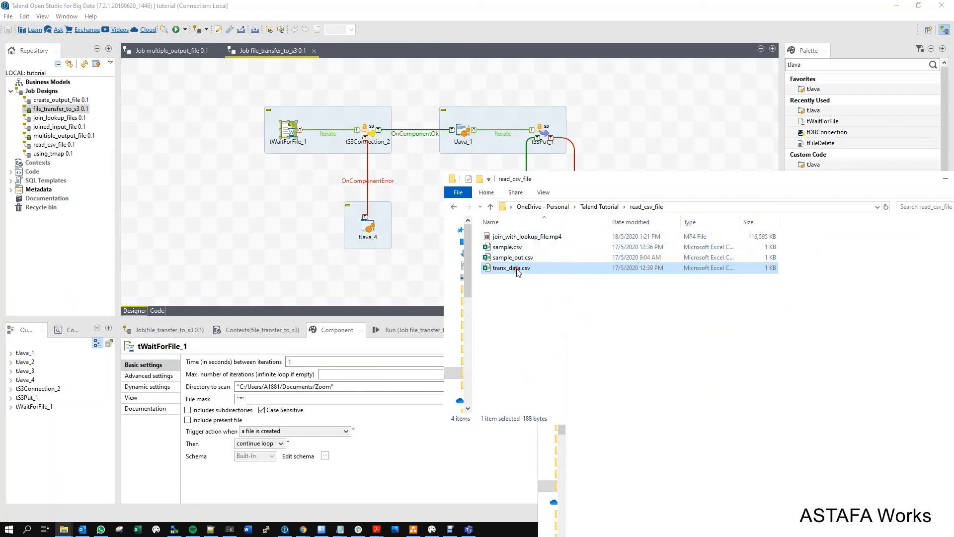
right_click(517, 269)
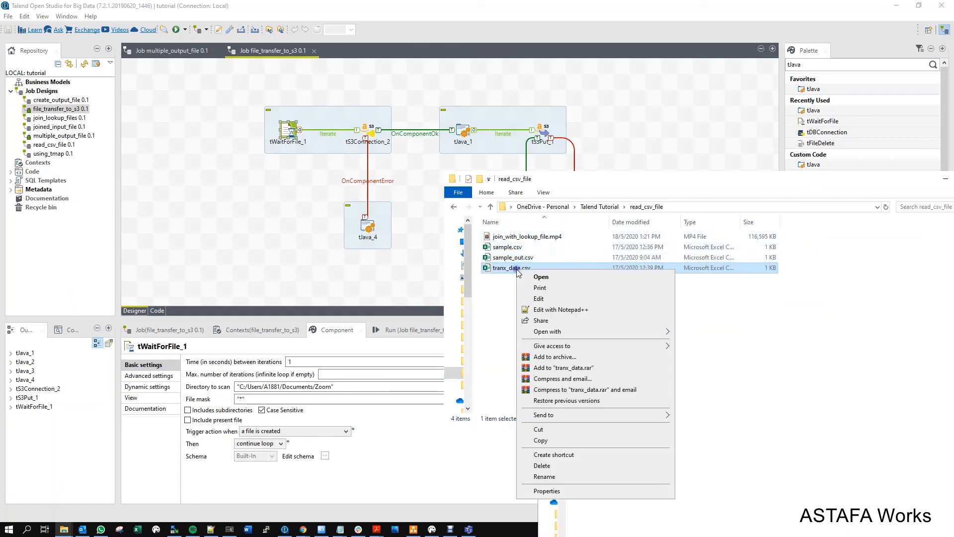
click(554, 442)
Bring up the running job's console in Talend and paste tranx_data.csv into the Documents\Zoom folder.
click(669, 453)
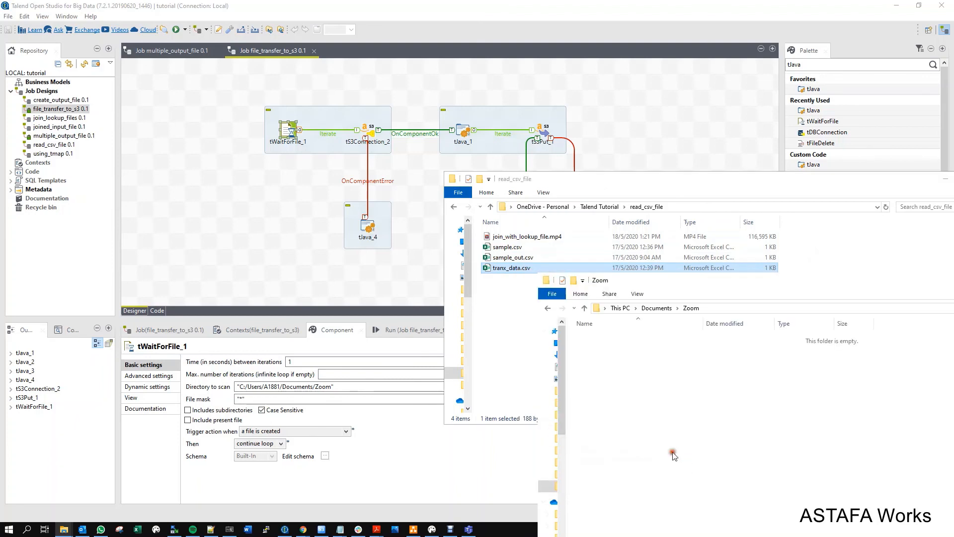
right_click(650, 405)
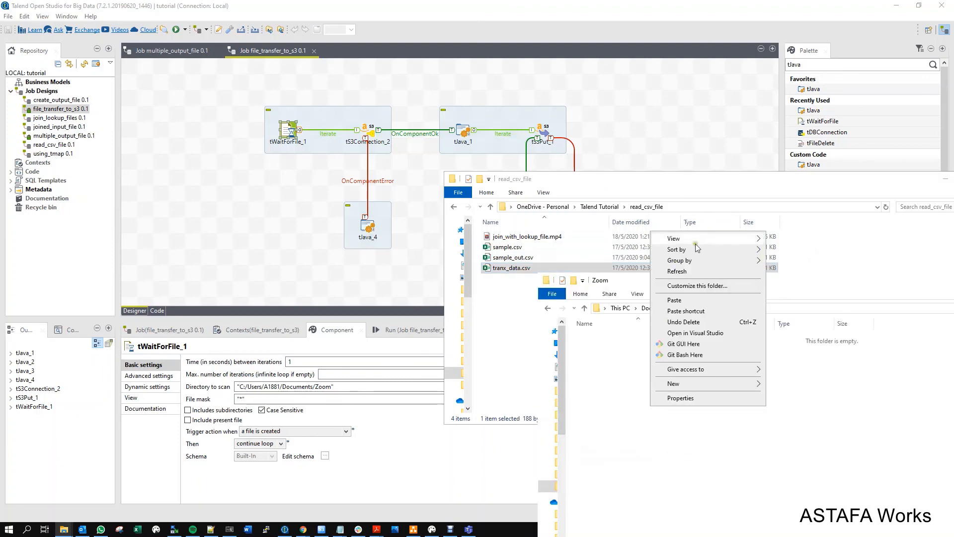
mouse_move(693, 248)
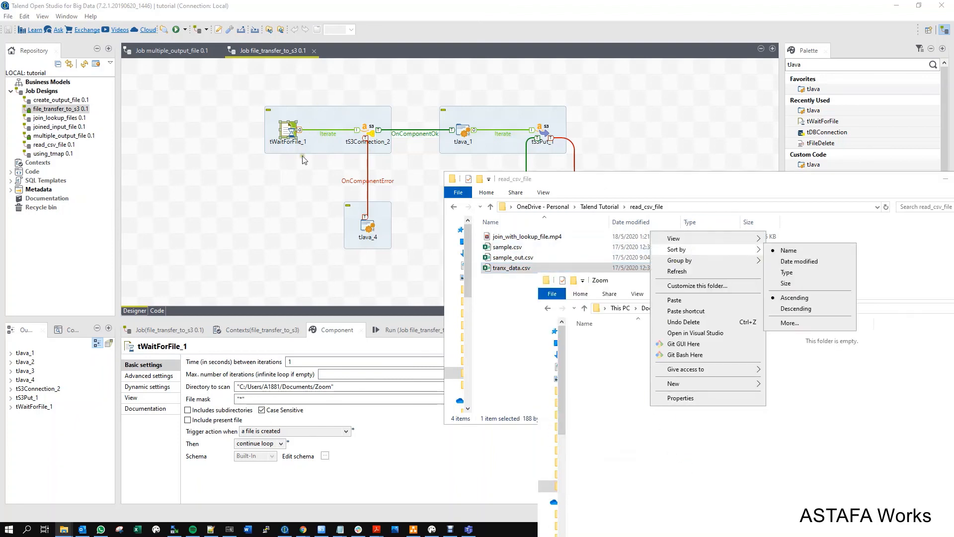
click(406, 334)
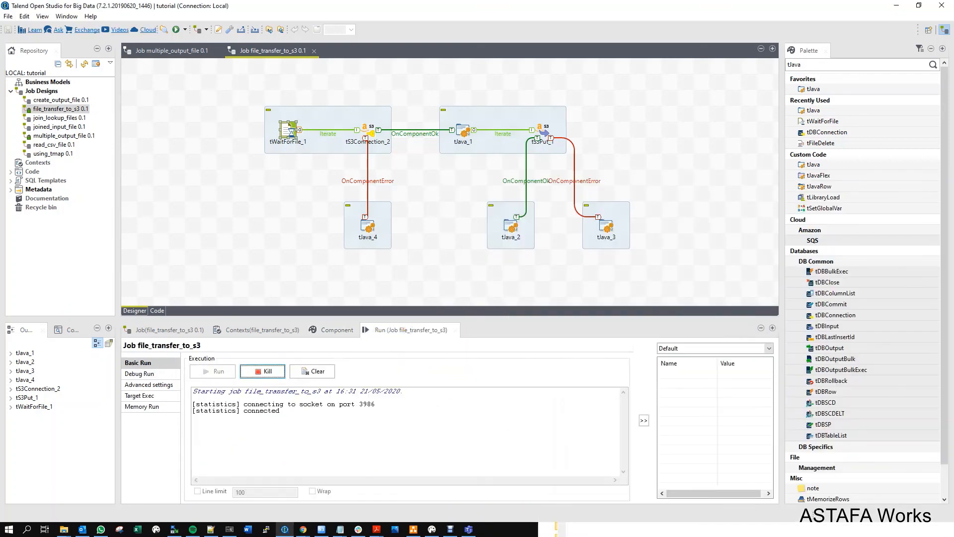
click(582, 525)
right_click(626, 419)
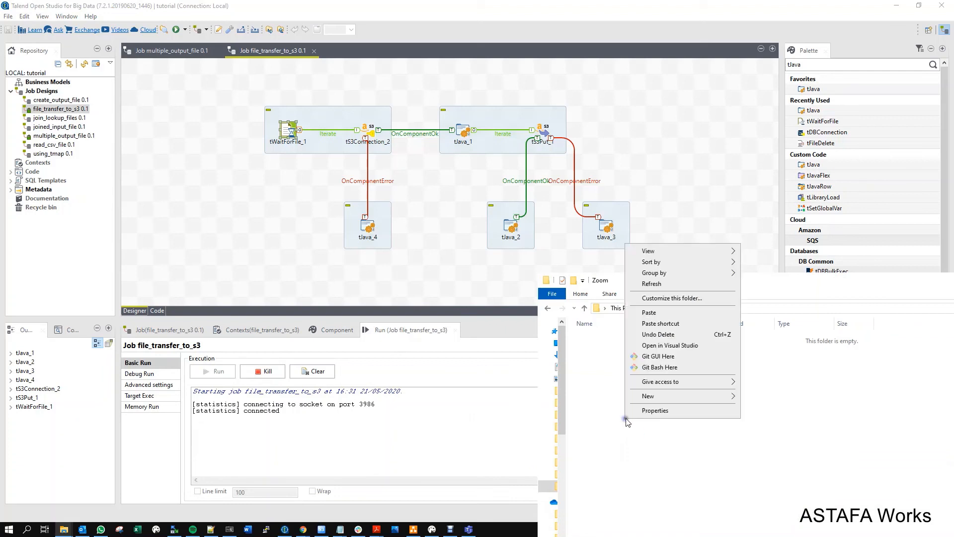
click(668, 313)
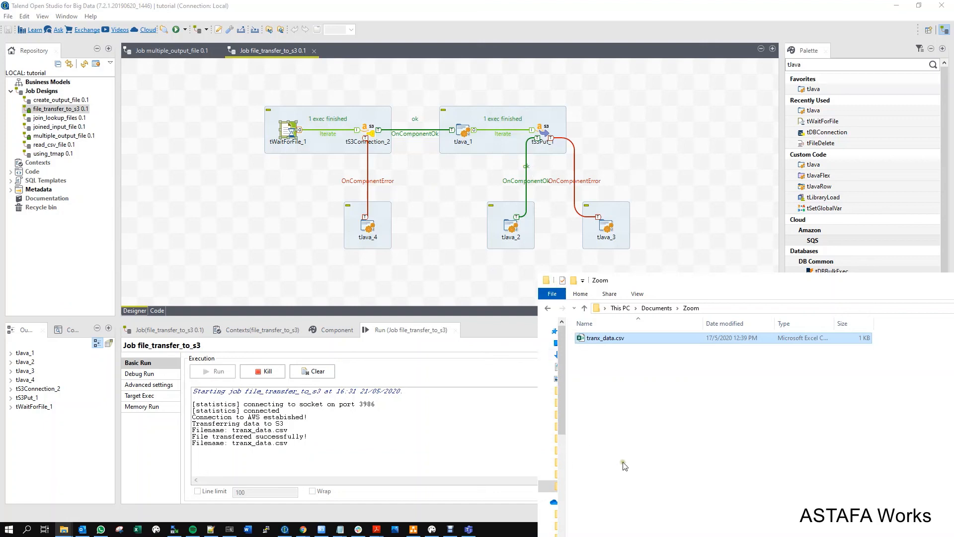
Switch to S3 Browser, refresh the archive folder and check for the uploaded tranx_data.csv, then return to the Talend job.
click(325, 530)
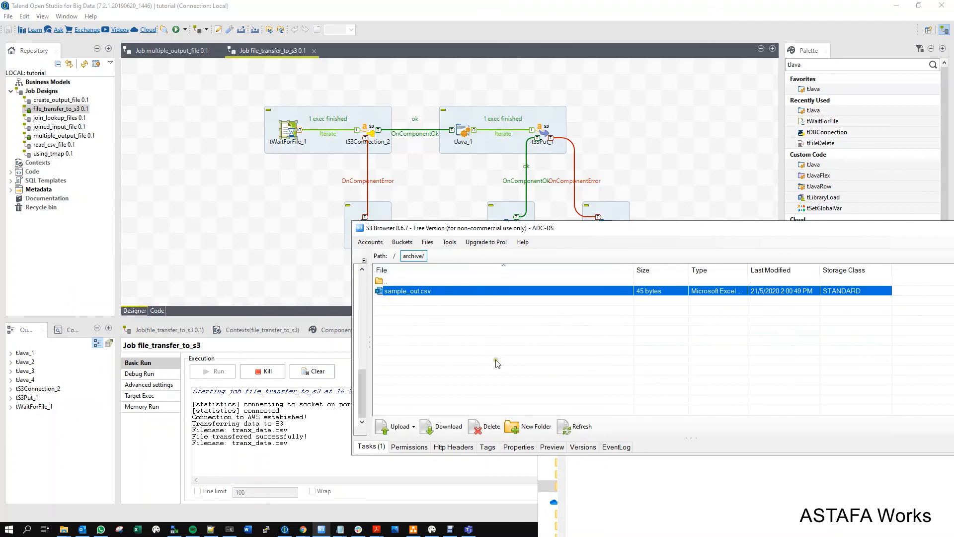
click(579, 431)
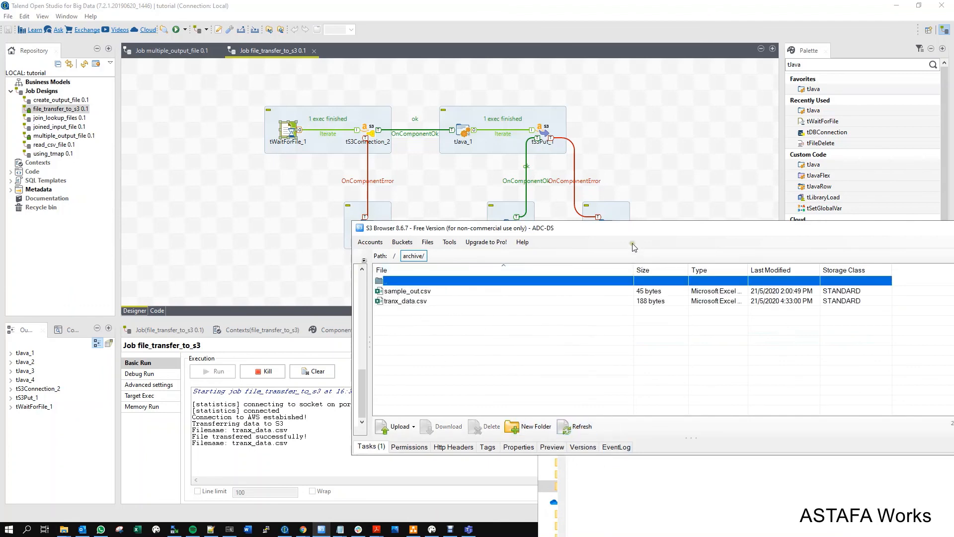
drag(633, 232, 809, 366)
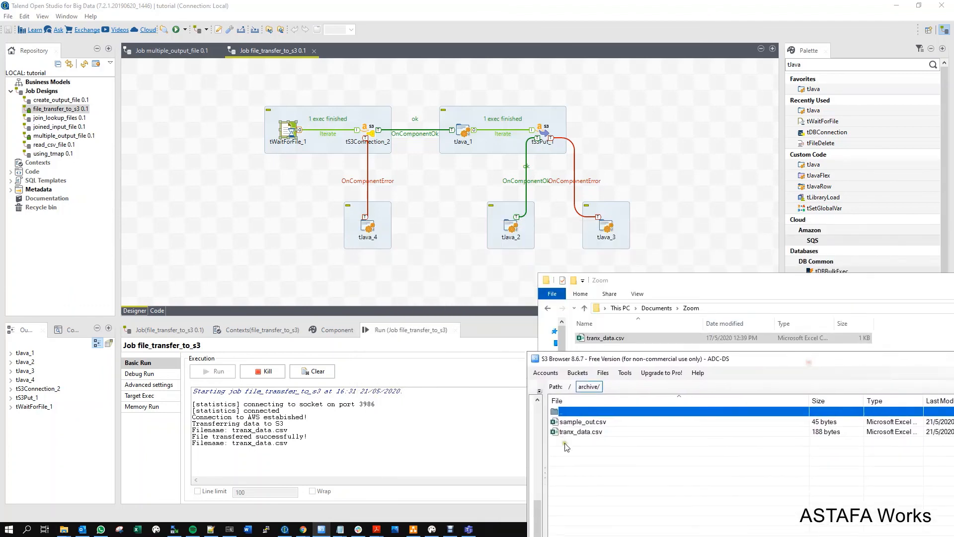
click(576, 432)
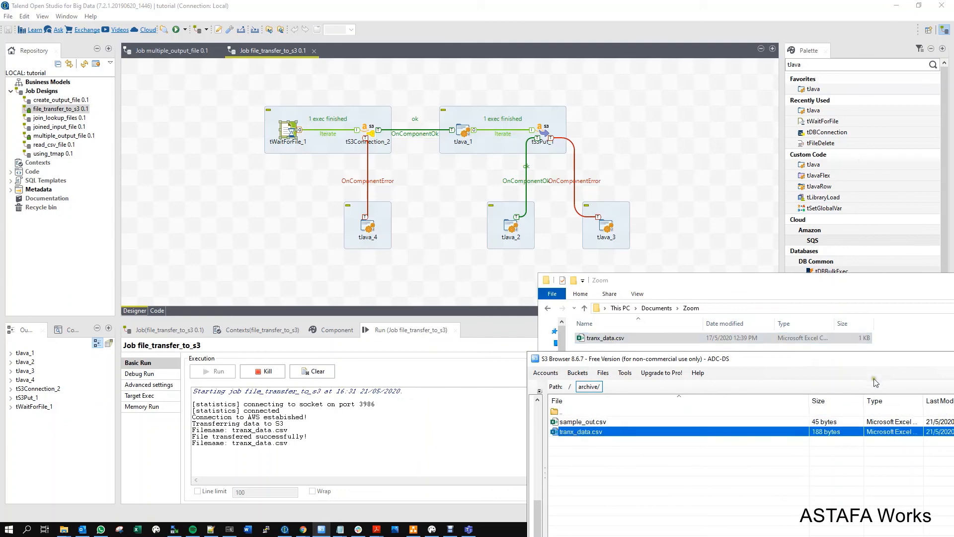
drag(876, 359, 712, 358)
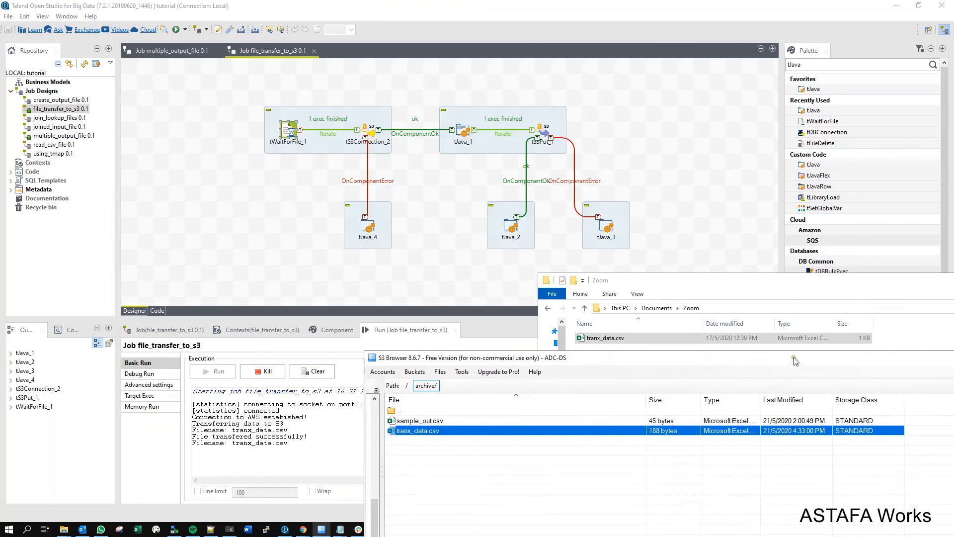
drag(751, 359, 795, 358)
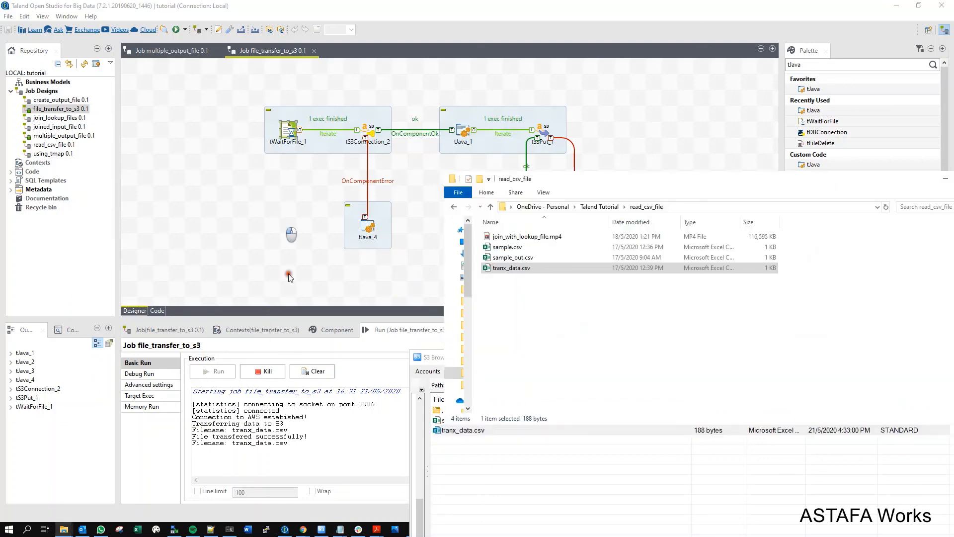
click(282, 222)
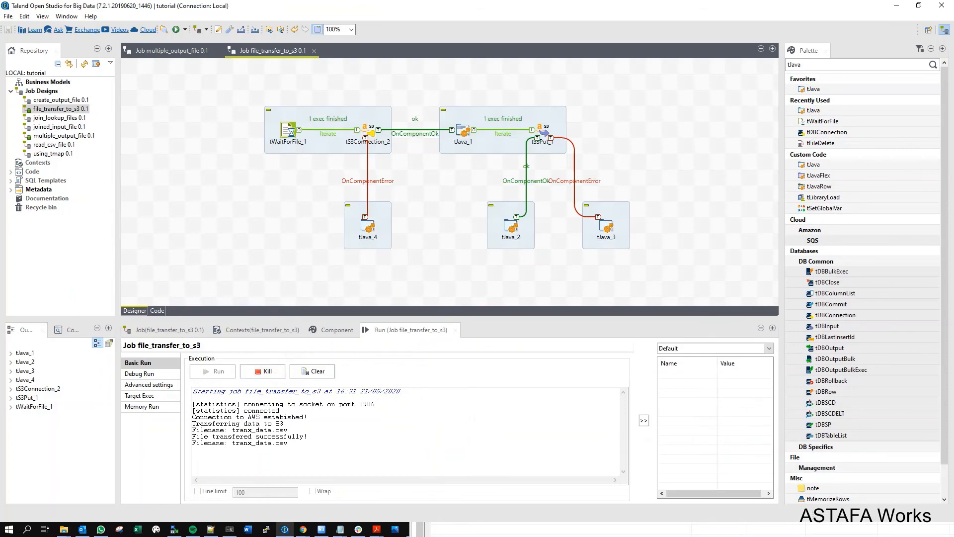